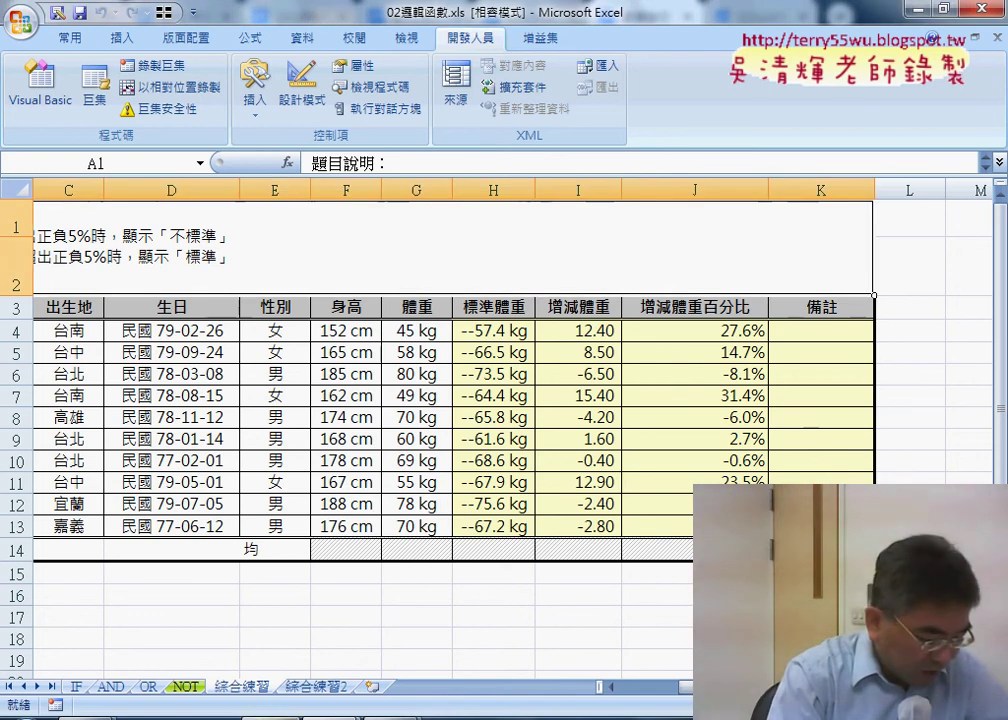
Step: Go back to the 綜合練習 weight table sheet after glancing at the IF sheet
left_click(76, 688)
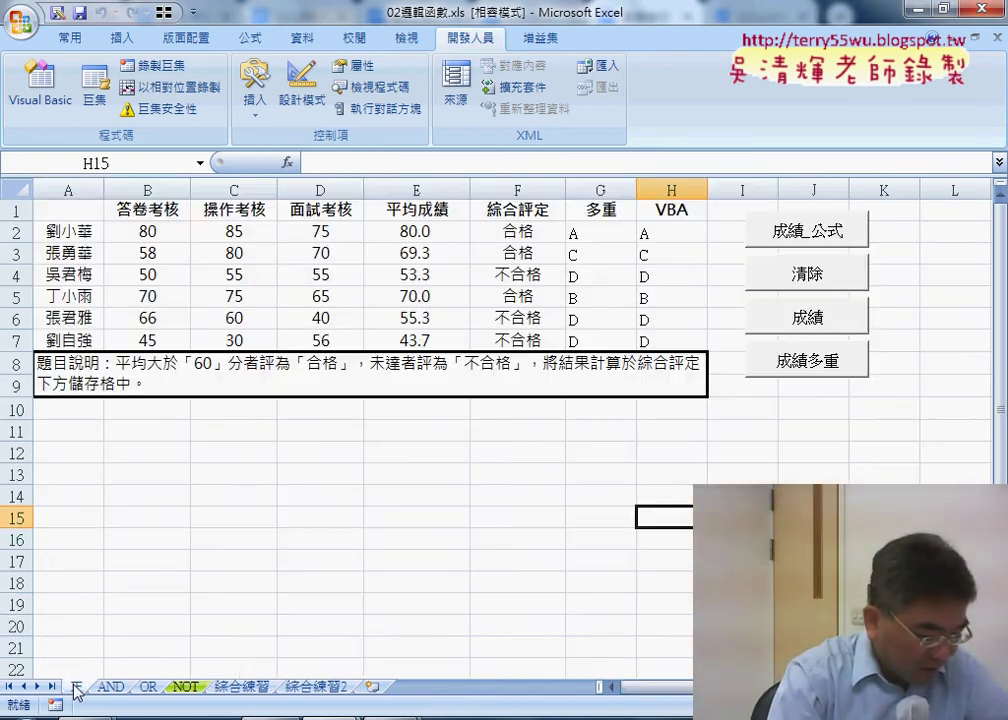
left_click(241, 689)
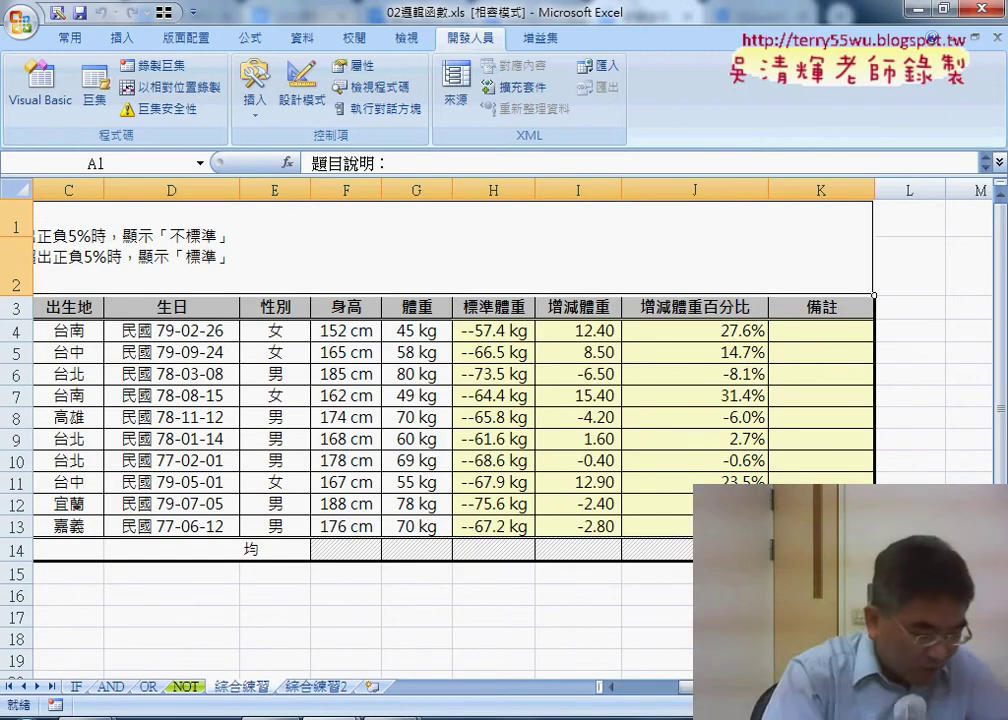
scroll(450, 400, "left", 2)
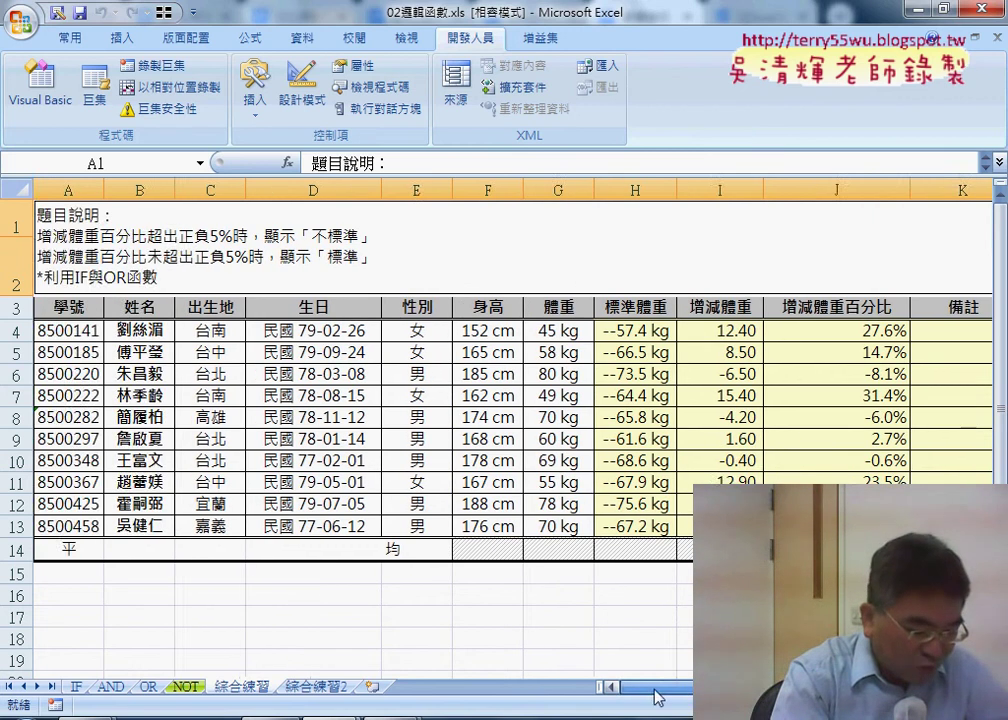
scroll(450, 400, "right", 2)
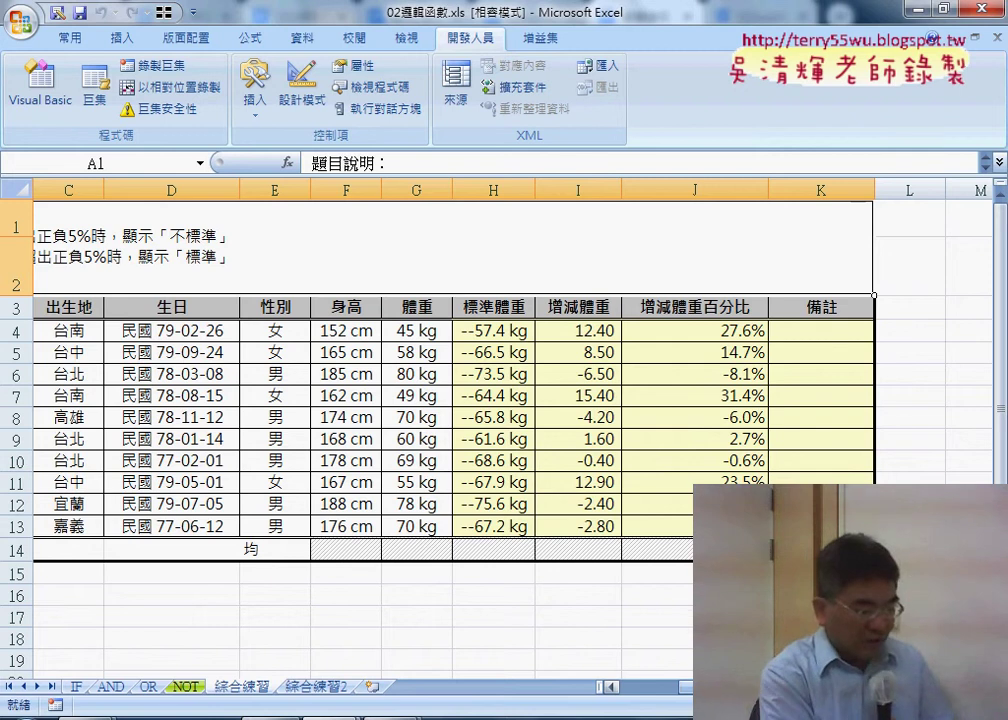
Step: In red ink, draw an arrow down to the 增減體重百分比 column and underline 增減
left_click_drag(647, 426, 707, 426)
left_click_drag(662, 348, 668, 346)
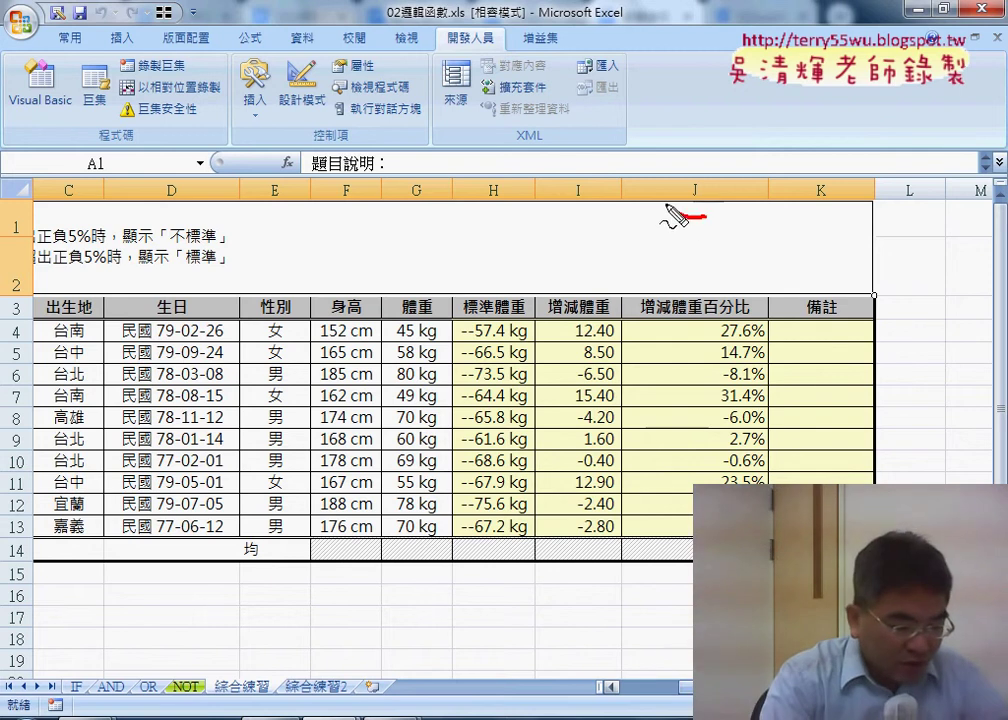
mouse_move(675, 172)
left_mouse_down()
mouse_move(703, 223)
mouse_move(685, 275)
mouse_move(710, 272)
left_mouse_up()
left_click_drag(641, 319, 668, 319)
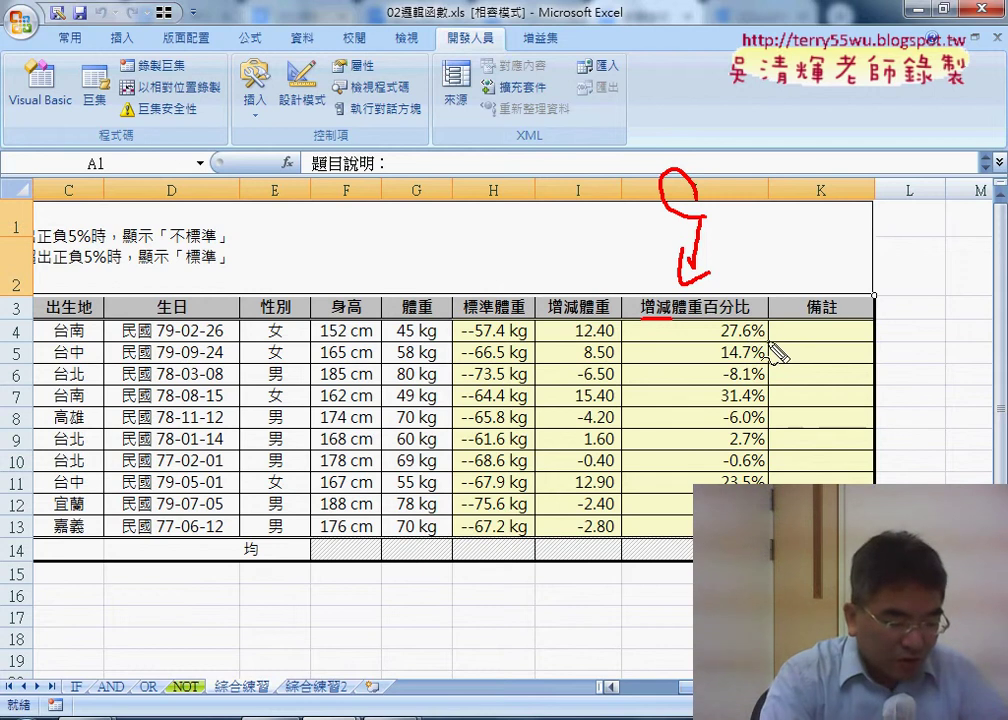
left_click_drag(750, 245, 753, 250)
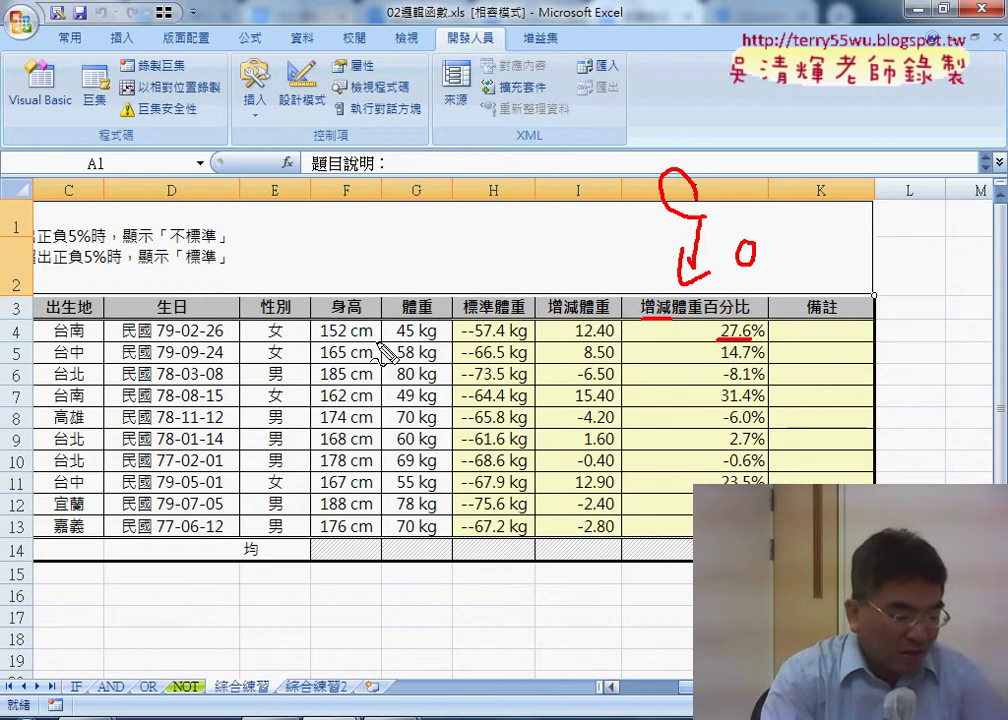
Step: Box the 45 and -57.4 weights, then underline -8.1% and 正負5%
left_click_drag(396, 322, 398, 324)
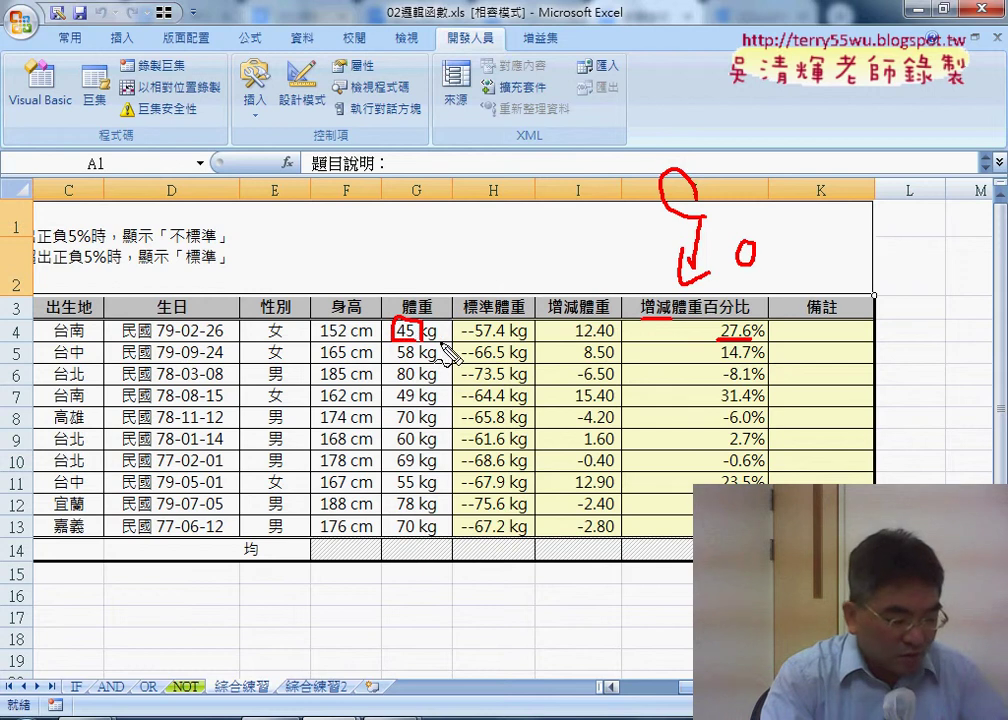
left_click_drag(465, 321, 467, 323)
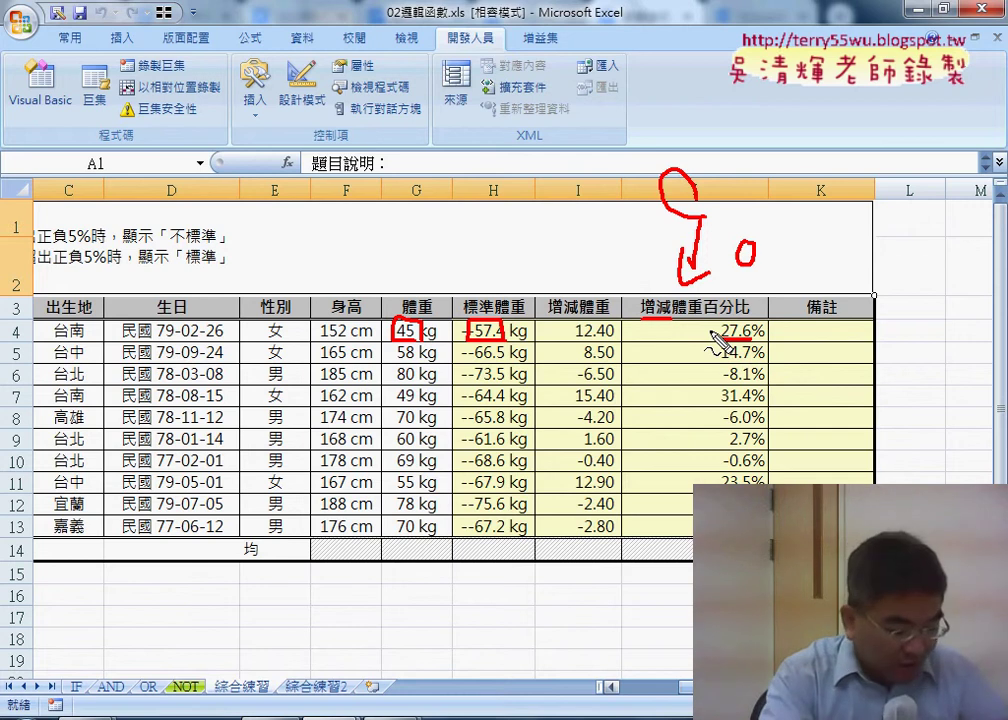
left_click_drag(752, 386, 731, 389)
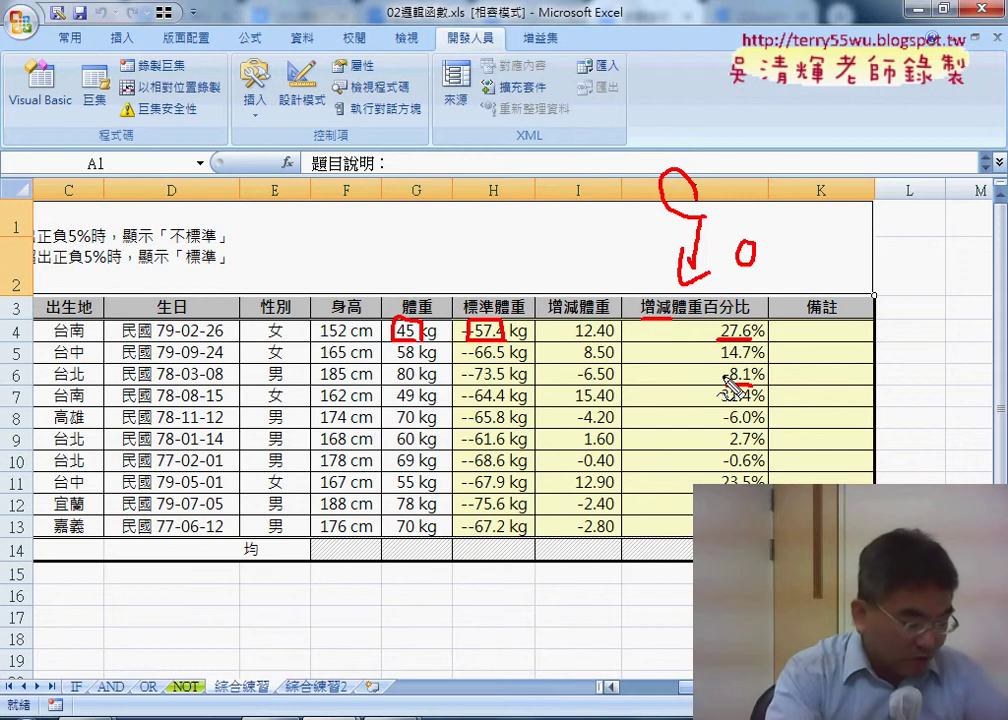
left_click_drag(38, 244, 82, 244)
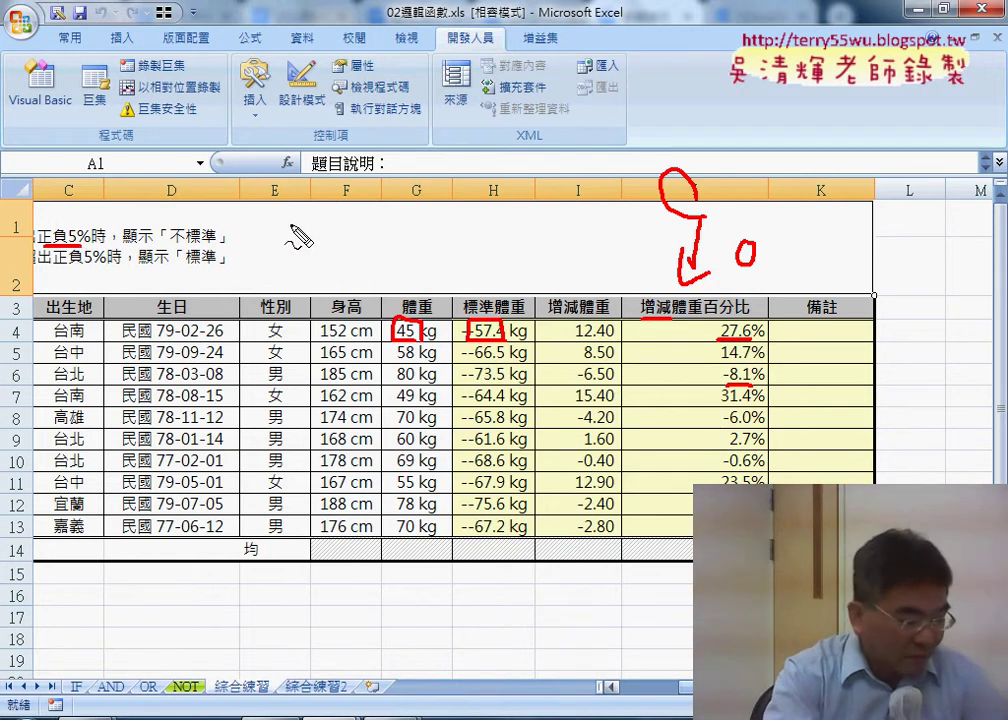
Step: Sketch up and down arrows, underline 不標準, and label the 5% and -5% limits
mouse_move(291, 226)
left_mouse_down()
mouse_move(369, 225)
mouse_move(322, 147)
mouse_move(347, 148)
left_mouse_up()
mouse_move(313, 296)
left_mouse_down()
mouse_move(367, 296)
mouse_move(325, 378)
left_mouse_up()
left_click_drag(317, 360, 336, 361)
left_click_drag(214, 241, 168, 243)
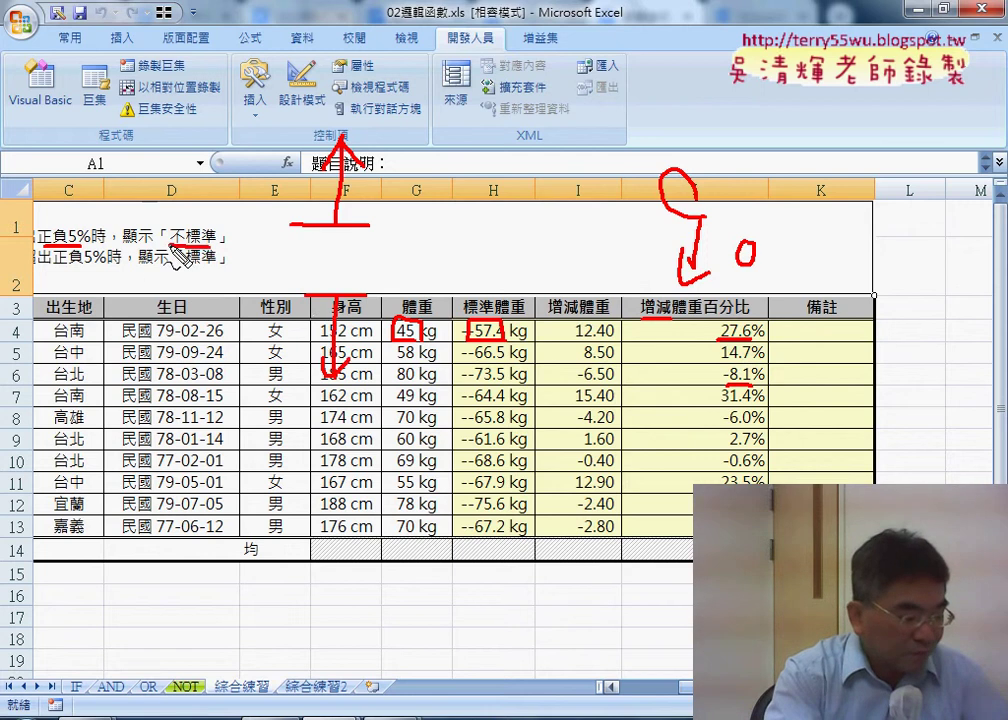
mouse_move(337, 234)
left_mouse_down()
mouse_move(300, 270)
mouse_move(340, 283)
left_mouse_up()
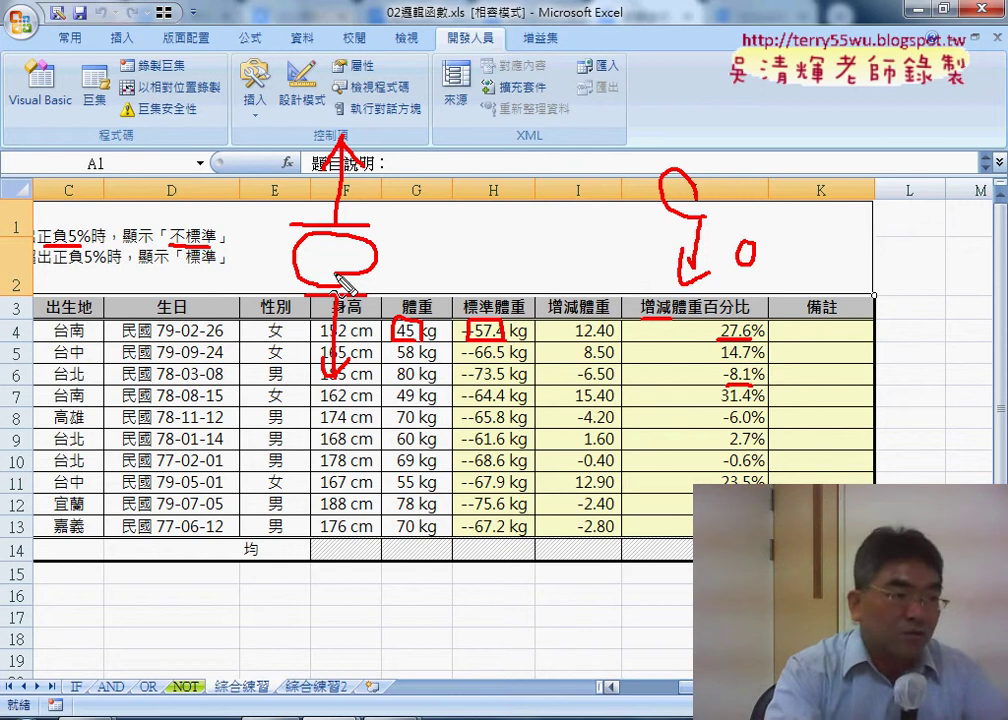
mouse_move(391, 207)
left_mouse_down()
mouse_move(392, 231)
mouse_move(437, 233)
mouse_move(404, 291)
mouse_move(430, 318)
left_mouse_up()
left_click_drag(415, 268, 412, 276)
left_click_drag(446, 296, 442, 304)
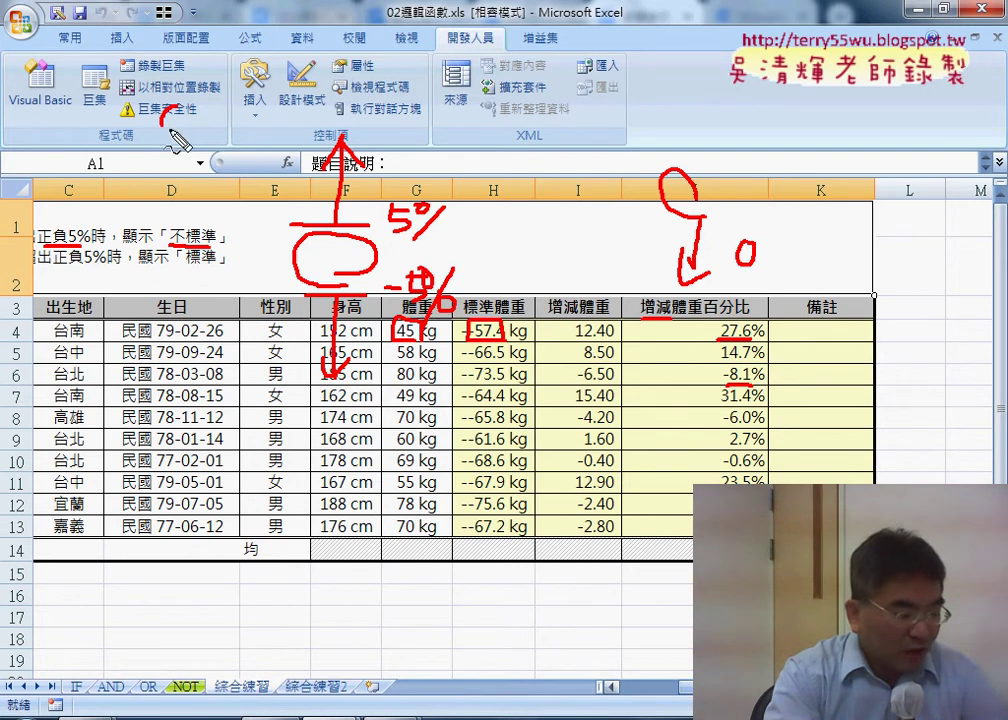
Step: Write Or, close the normal-zone oval, and draw the 5% and -5% limit lines
left_click_drag(175, 104, 208, 127)
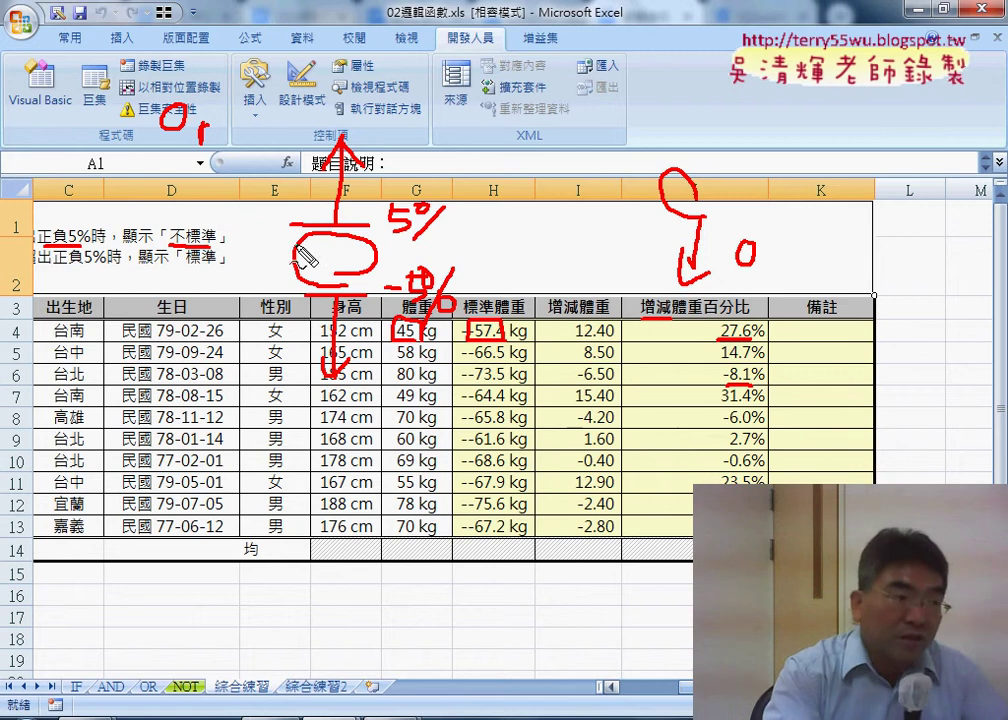
left_click_drag(315, 247, 360, 243)
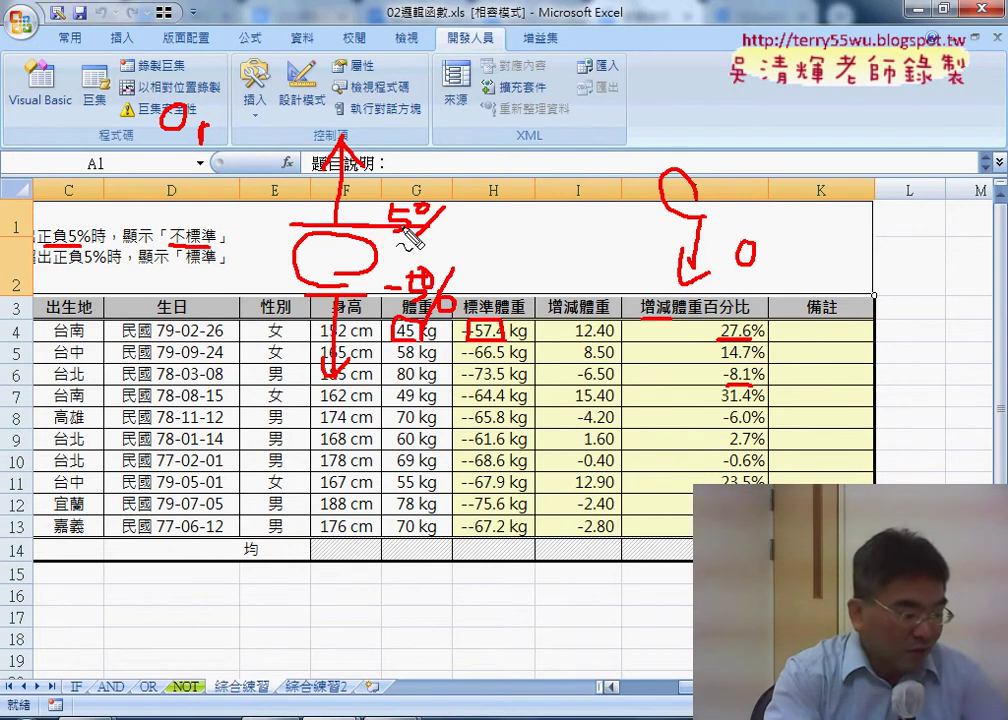
left_click_drag(292, 226, 390, 228)
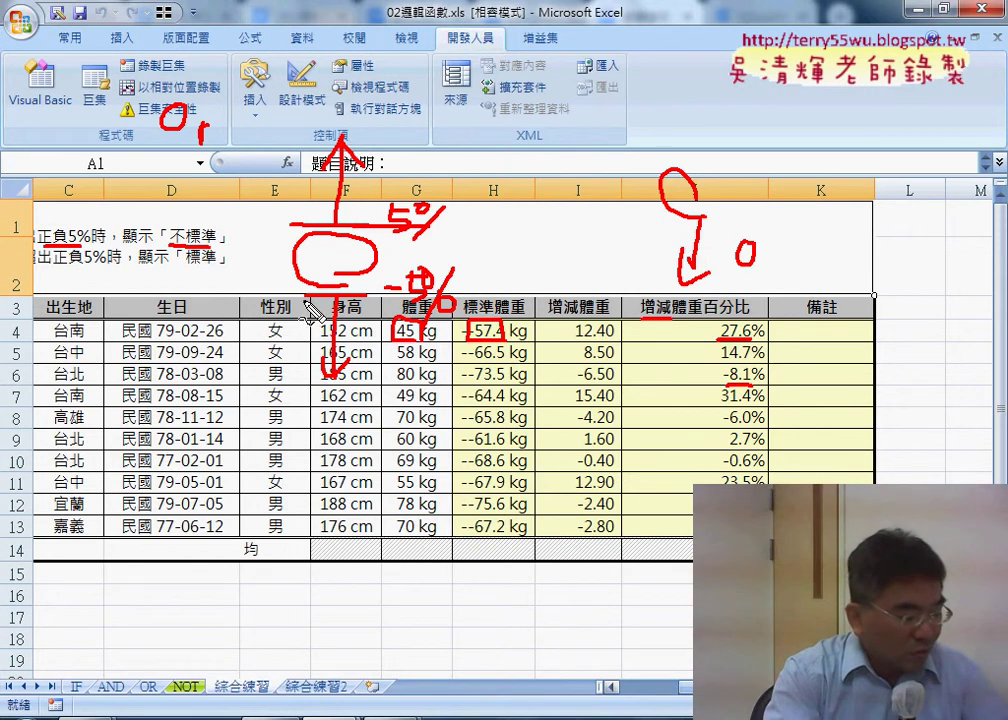
left_click_drag(305, 298, 370, 297)
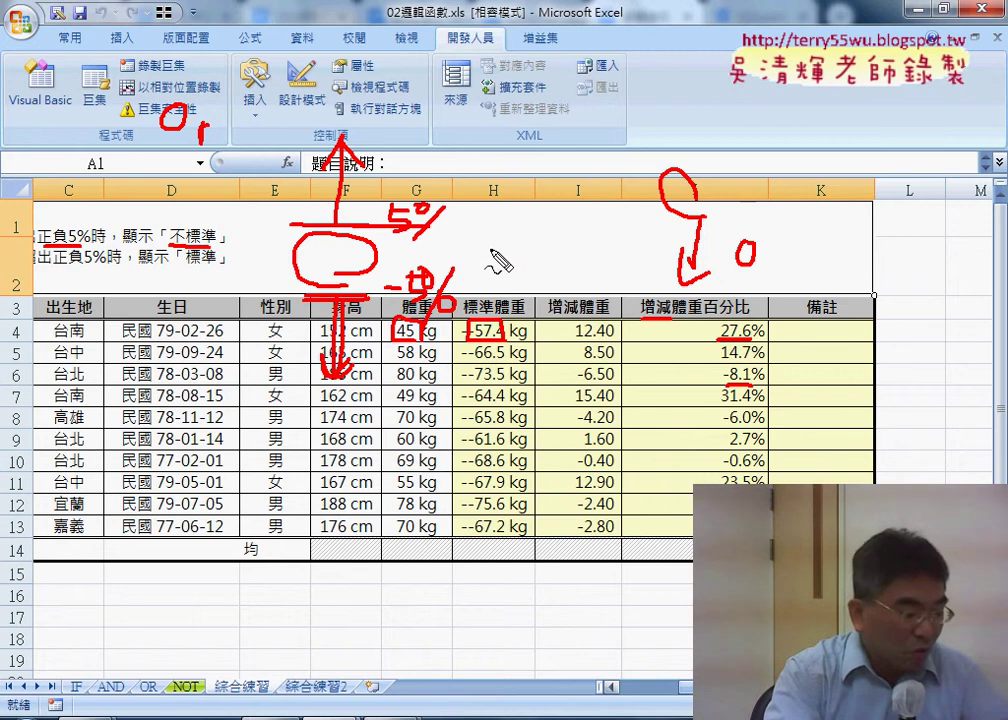
left_click_drag(492, 238, 490, 240)
mouse_move(512, 240)
left_mouse_down()
mouse_move(512, 264)
mouse_move(545, 242)
left_mouse_up()
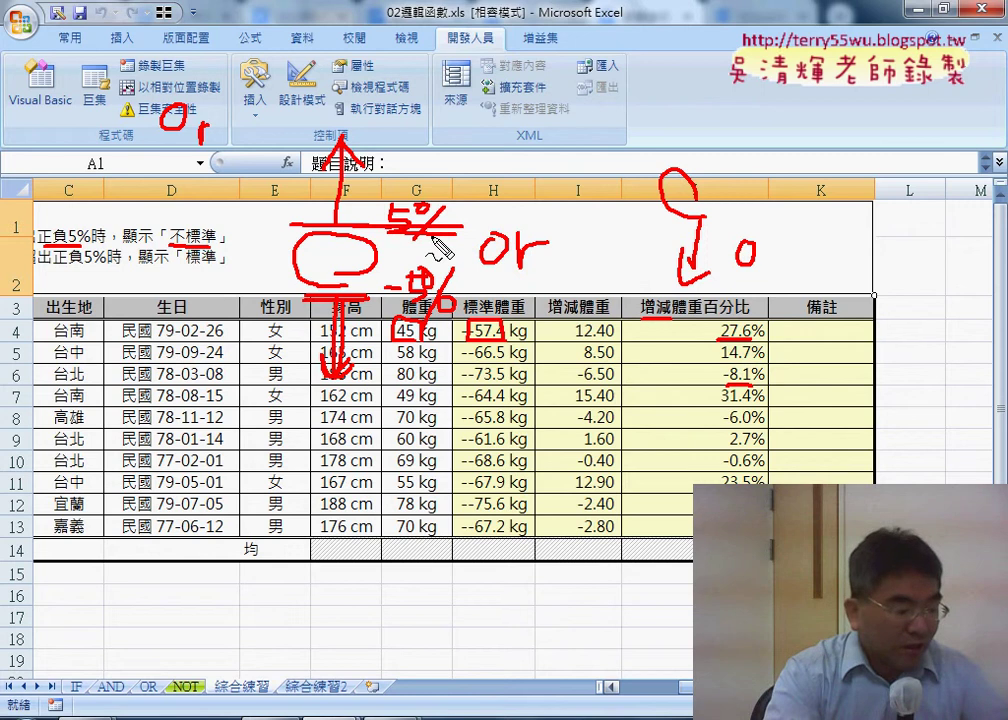
mouse_move(450, 274)
left_mouse_down()
mouse_move(367, 297)
mouse_move(347, 255)
left_mouse_up()
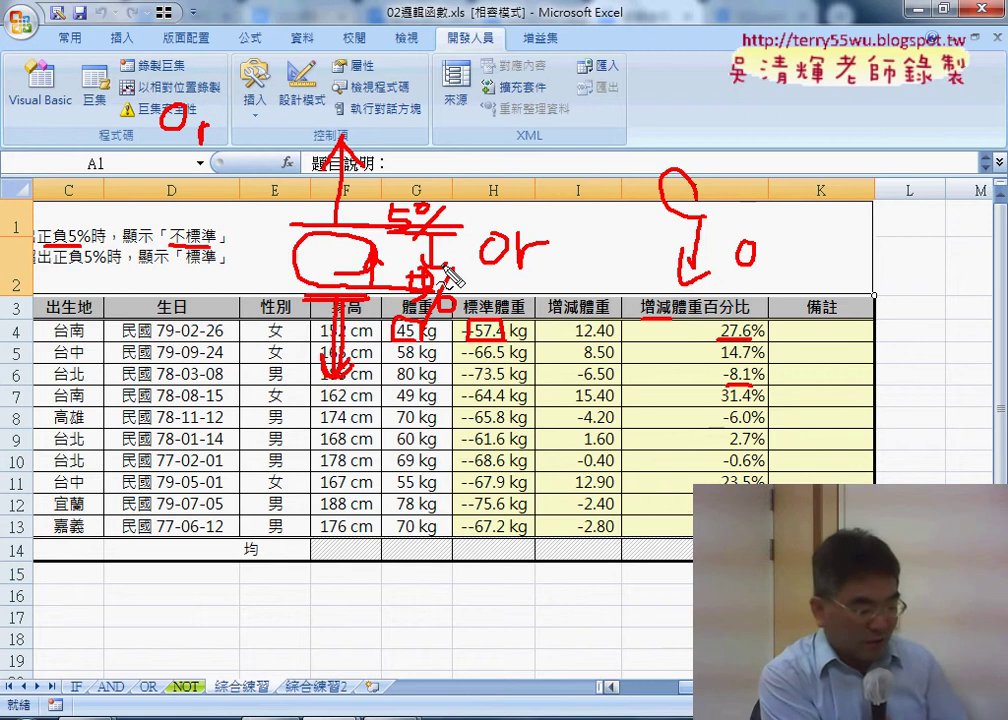
Step: Clear the red ink and check the percentage formulas in J4:J13
key("Escape")
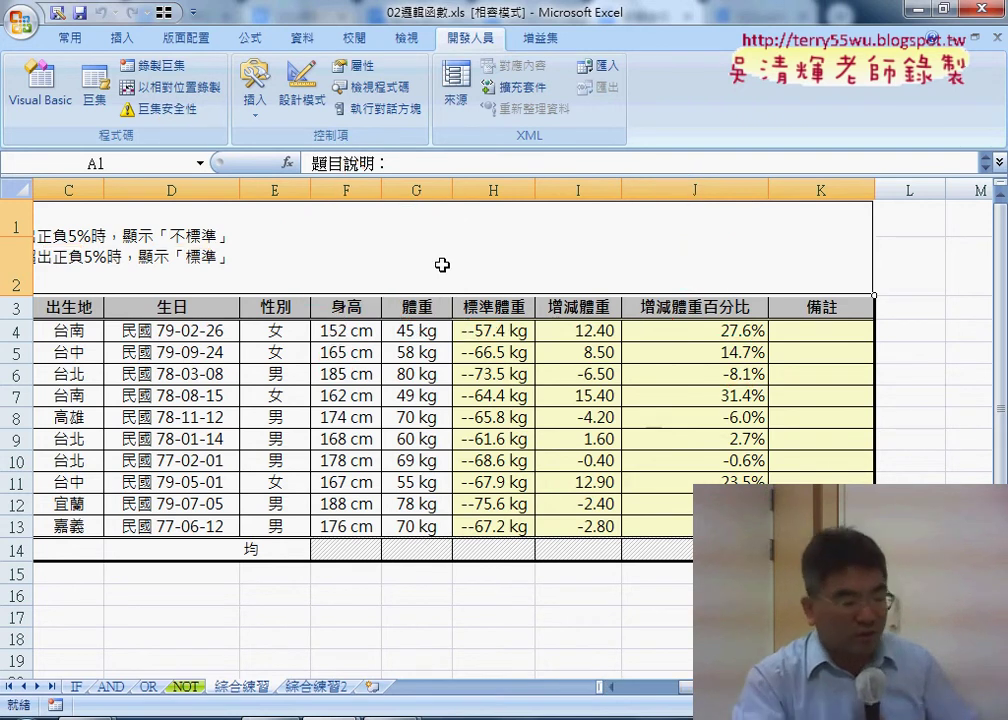
left_click(806, 337)
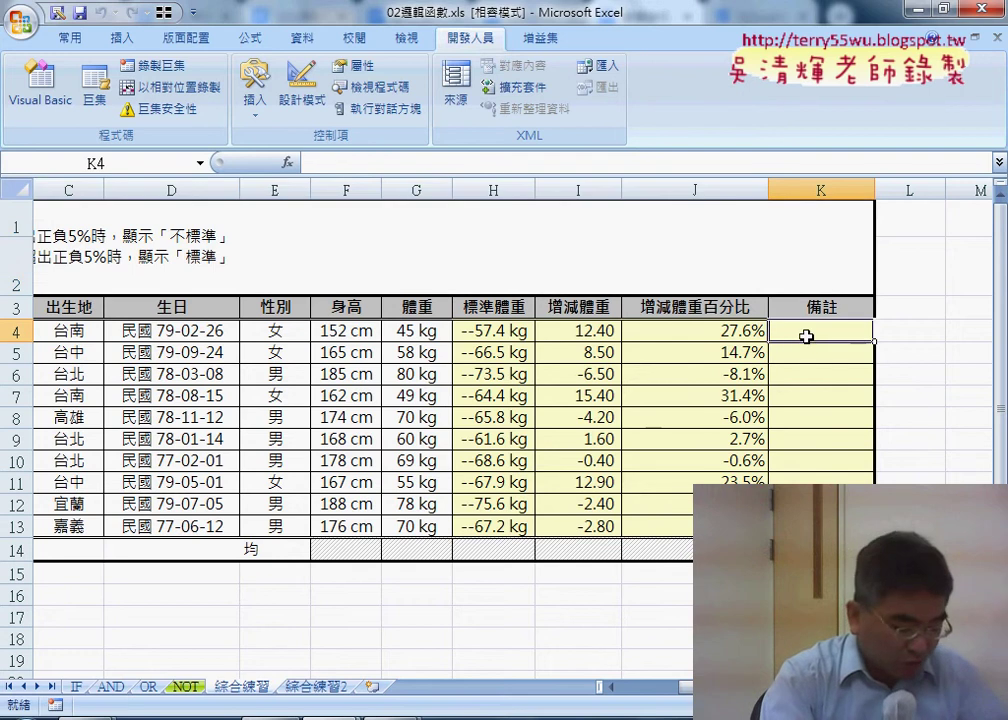
scroll(504, 400, "right", 1)
scroll(504, 400, "right", 1)
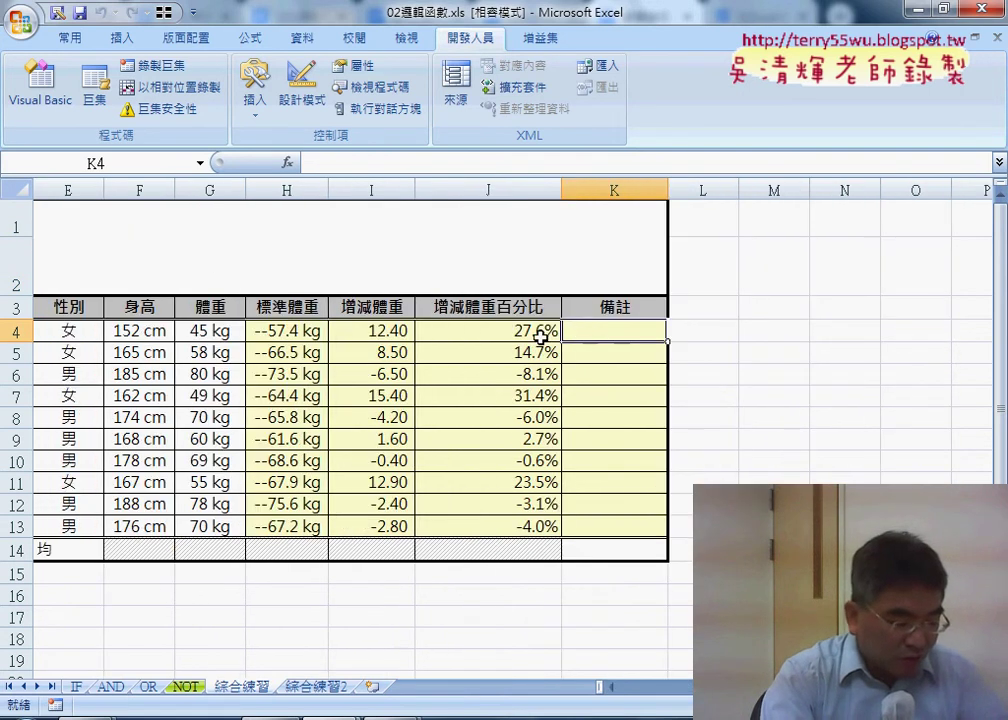
left_click_drag(538, 331, 538, 531)
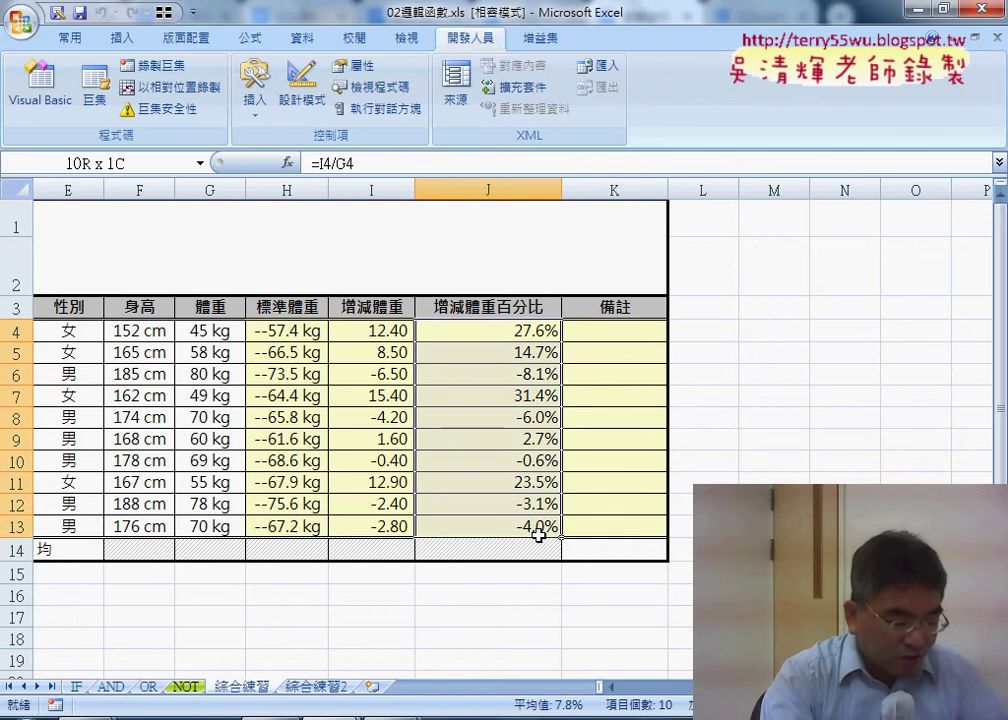
Step: Insert an IF function into K4 from the 邏輯 function category
left_click(634, 337)
left_click(288, 164)
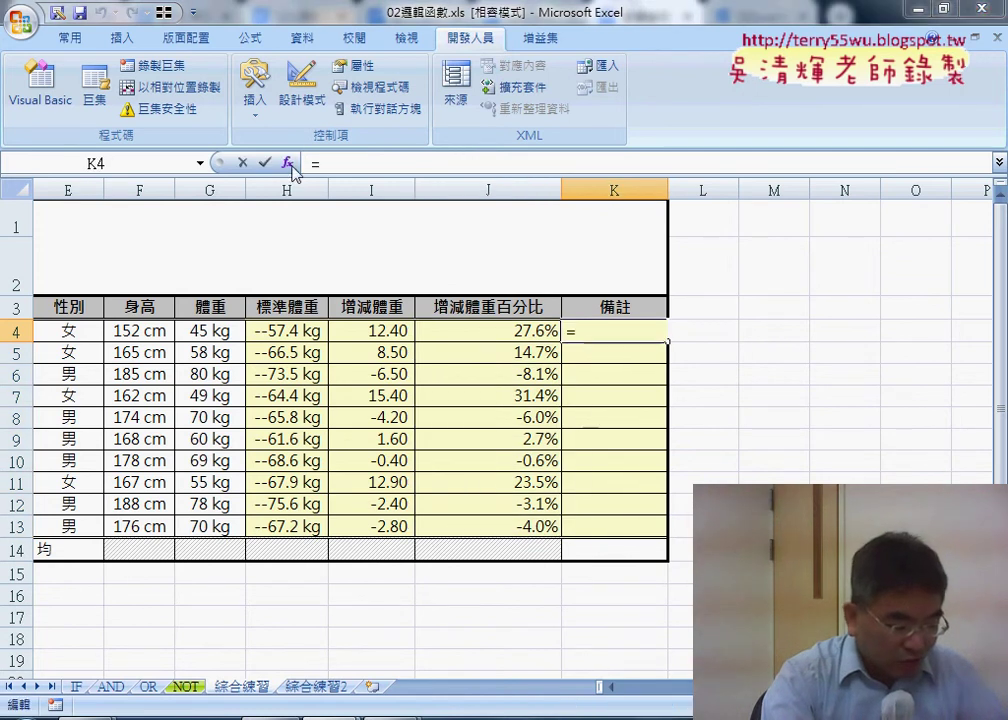
left_click_drag(396, 268, 487, 157)
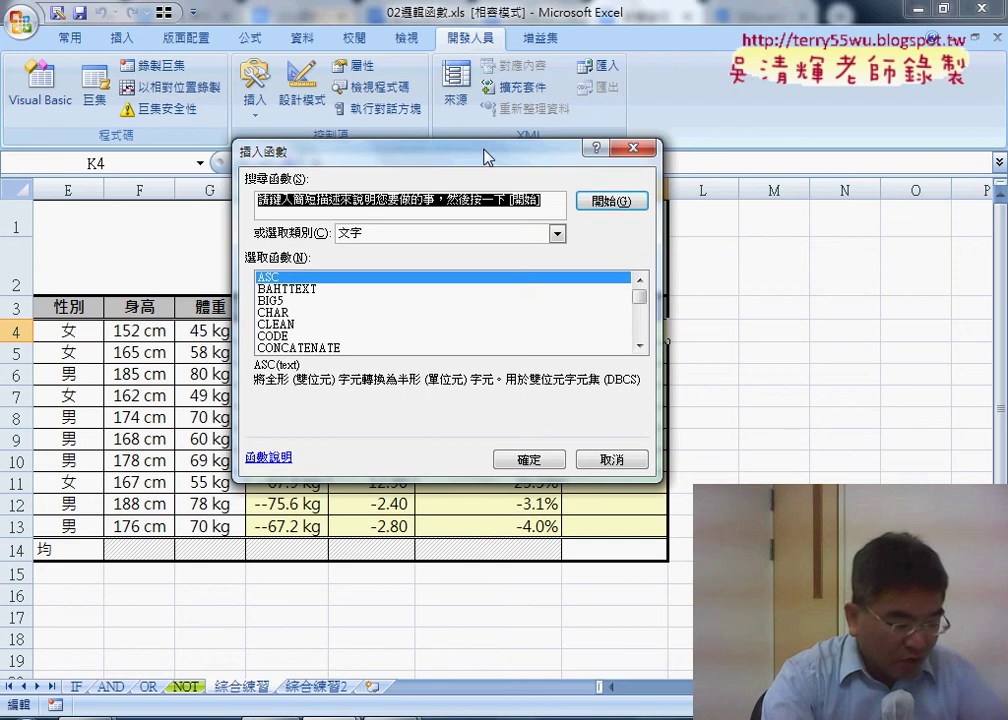
left_click(513, 233)
left_click(432, 355)
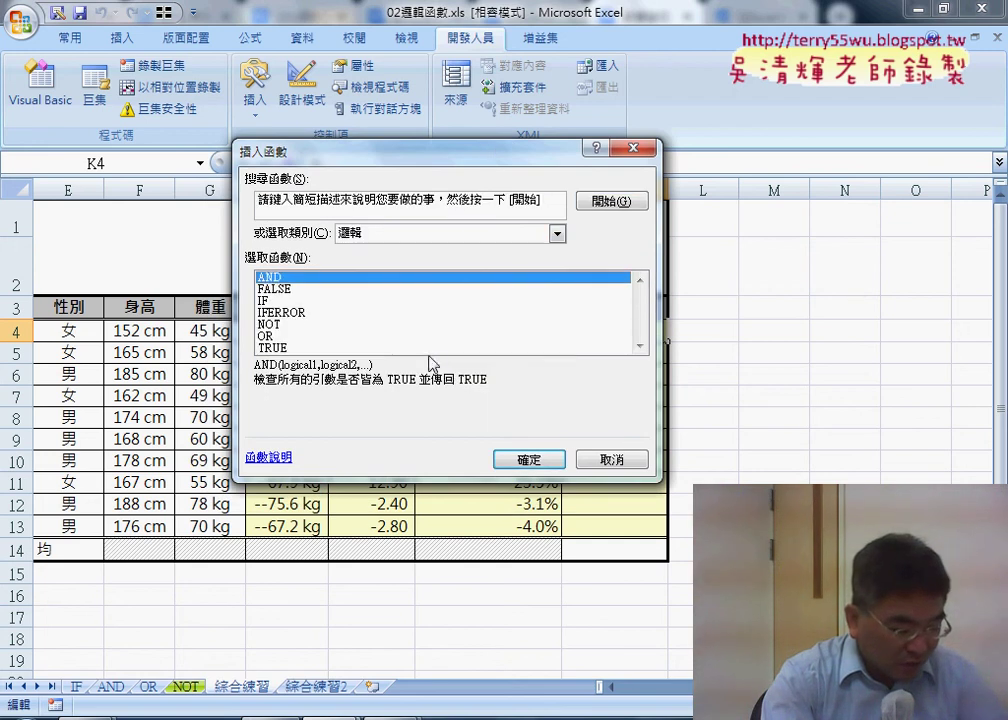
double_click(265, 300)
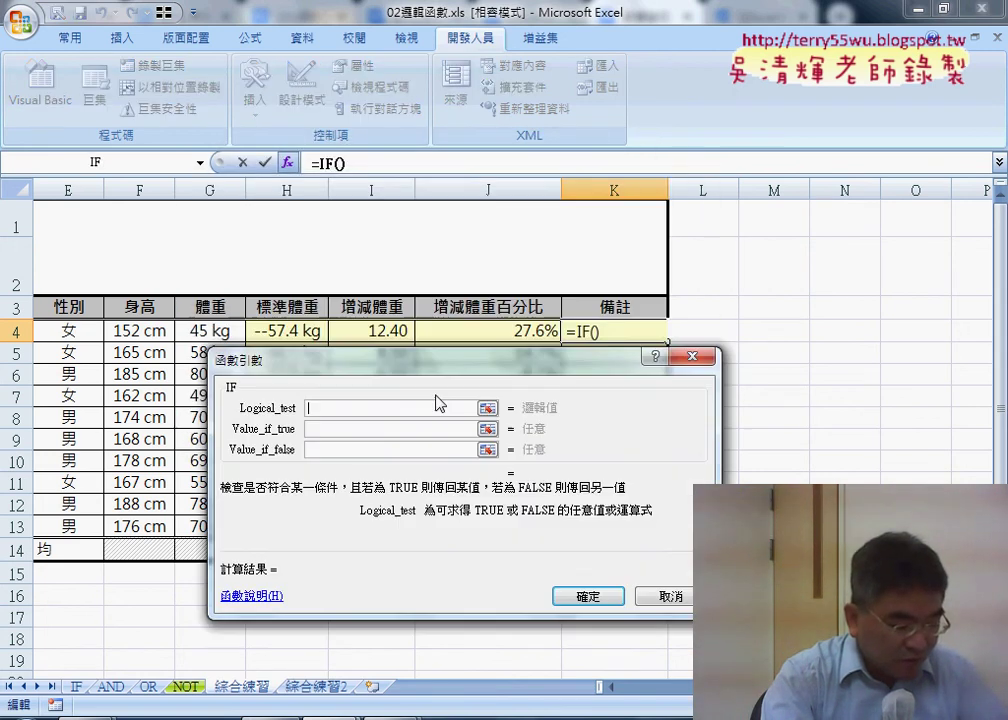
Step: Sketch red-ink arrows pointing toward the IF arguments, then clear them
left_click_drag(433, 359, 455, 360)
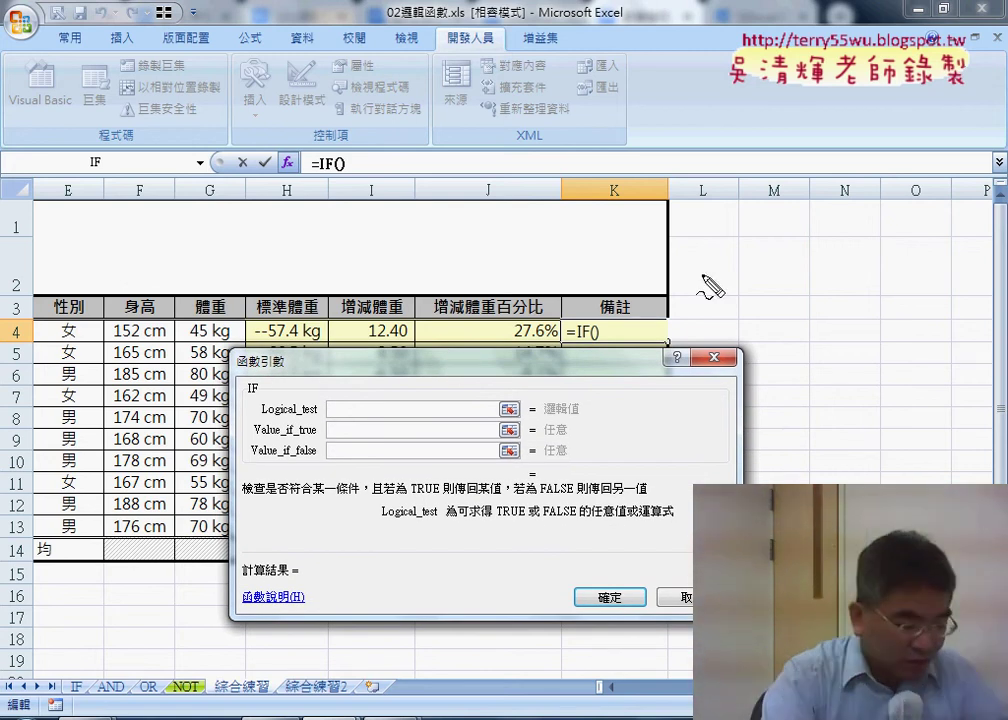
left_click_drag(699, 255, 797, 257)
mouse_move(735, 256)
left_mouse_down()
mouse_move(735, 170)
mouse_move(770, 198)
left_mouse_up()
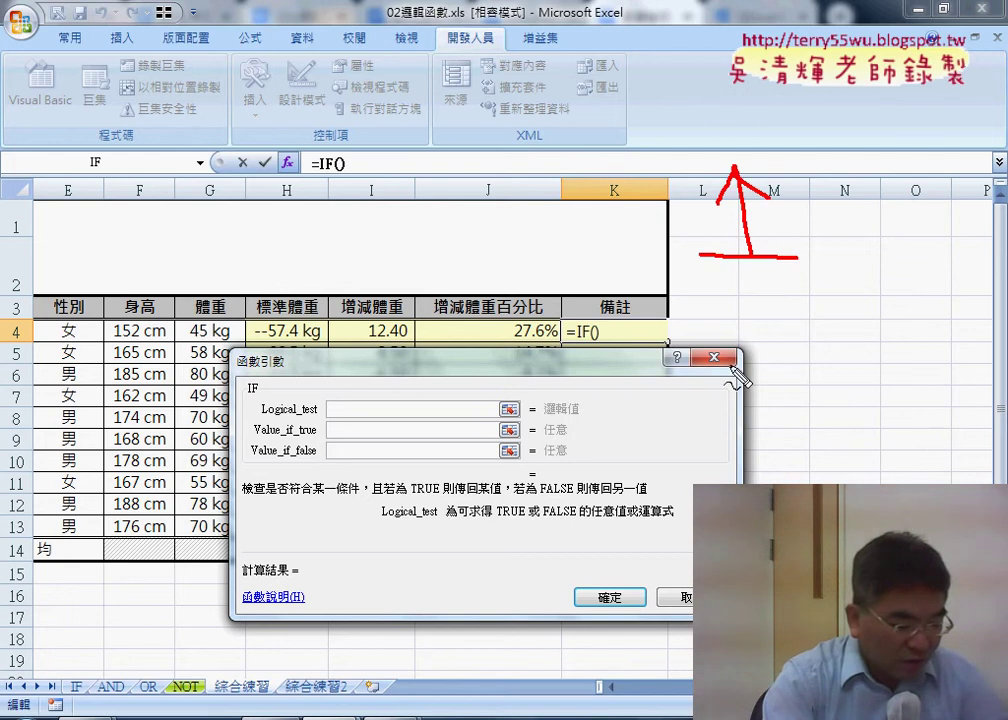
left_click_drag(717, 363, 801, 363)
mouse_move(773, 365)
left_mouse_down()
mouse_move(762, 440)
mouse_move(810, 425)
left_mouse_up()
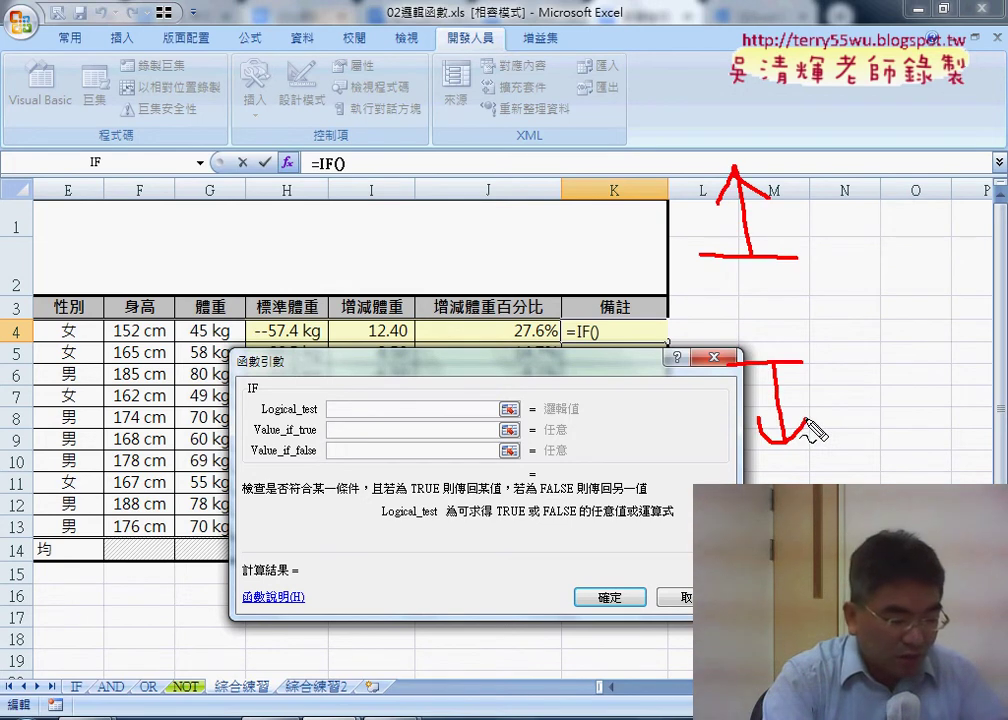
mouse_move(836, 283)
left_mouse_down()
mouse_move(842, 292)
mouse_move(846, 284)
left_mouse_up()
left_click_drag(857, 312, 888, 287)
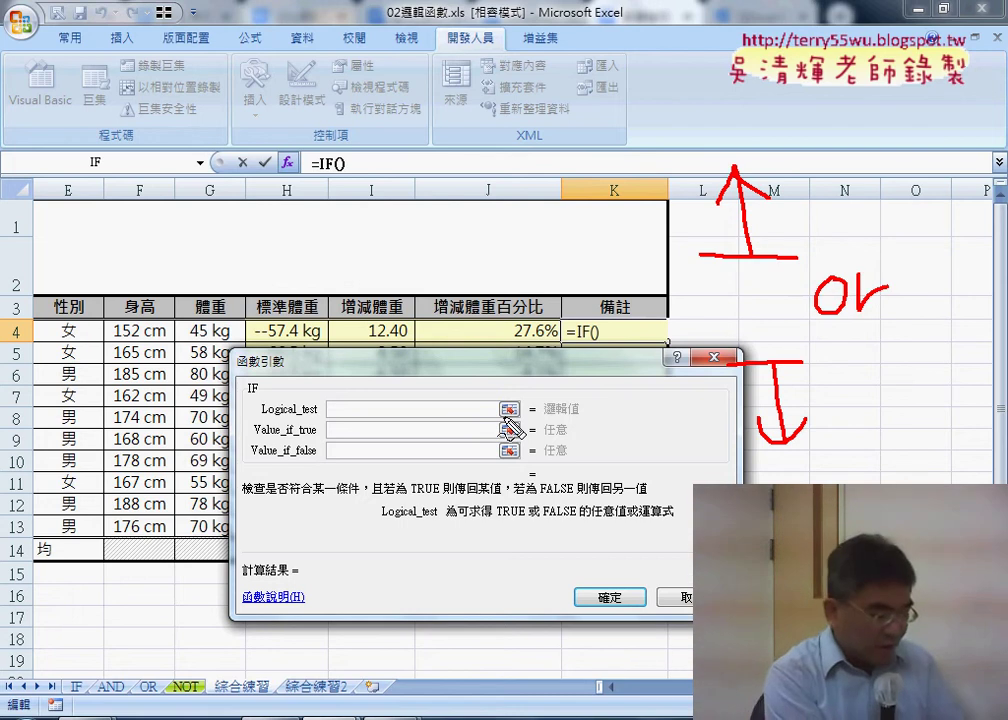
key("Escape")
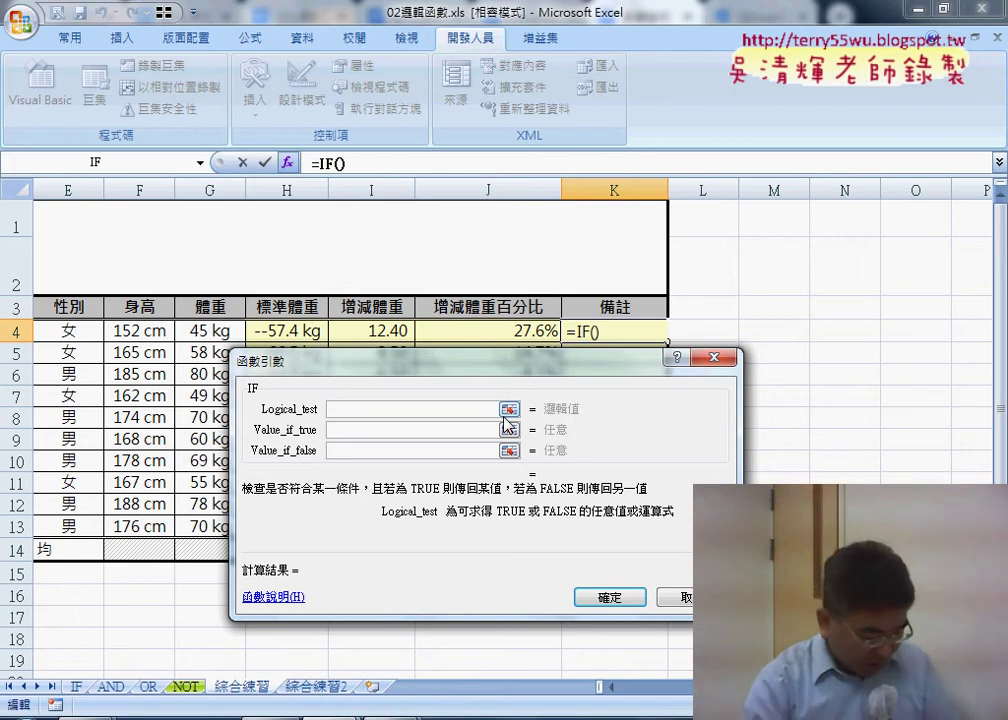
Step: Enter the logical test or(J4>5%,J4<-5%) for K4's IF formula
type("o")
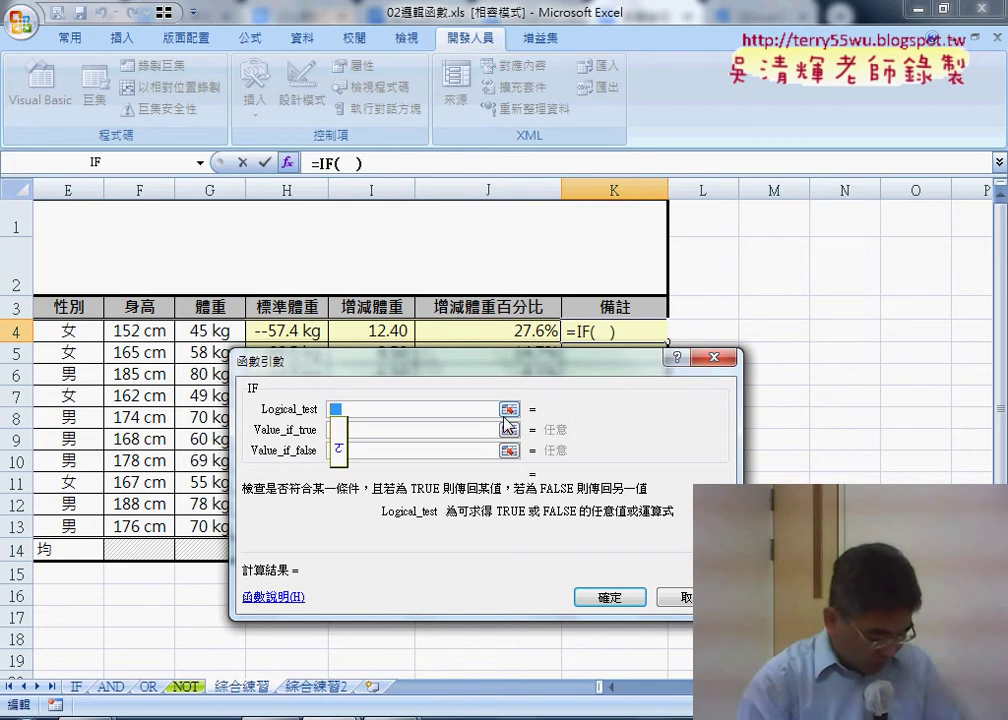
key("shift")
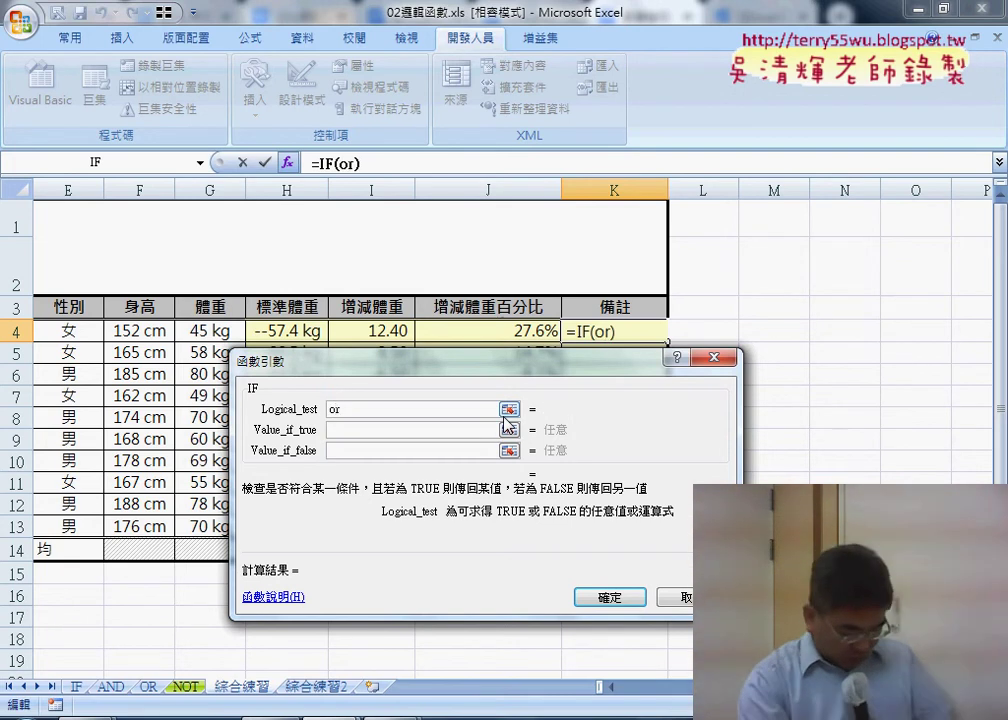
type("(")
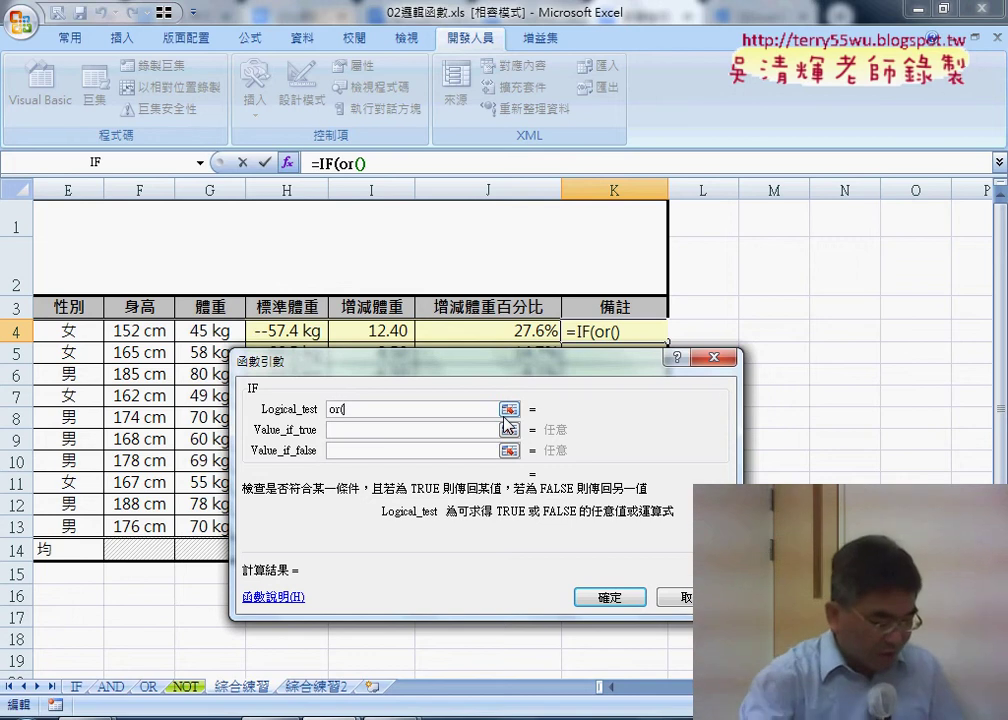
left_click(537, 328)
left_click_drag(534, 368, 623, 390)
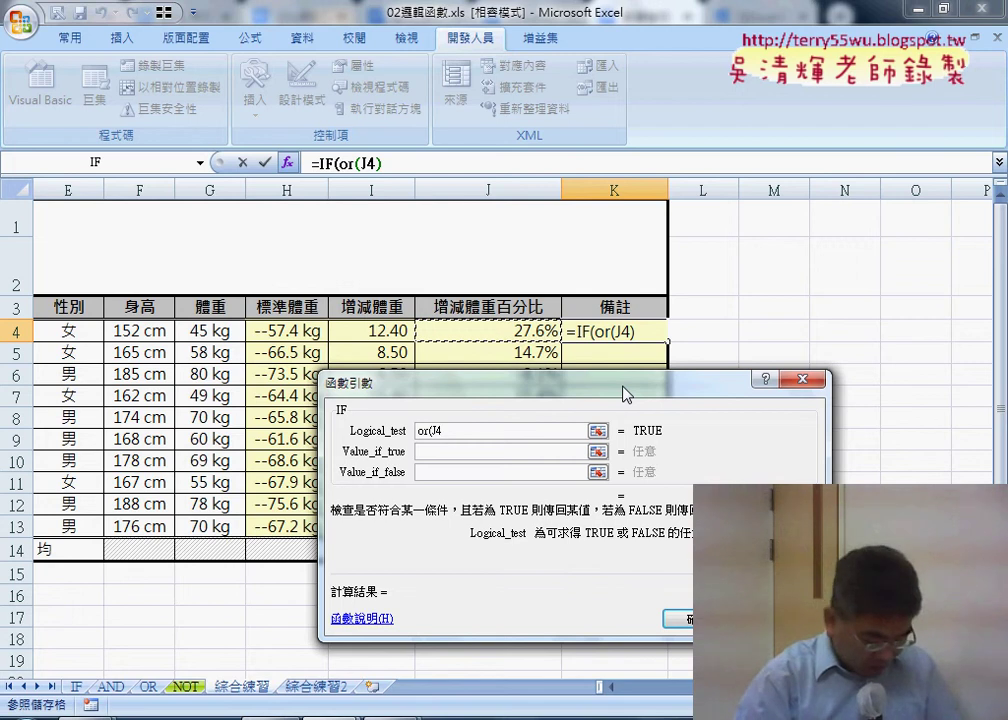
type(">5")
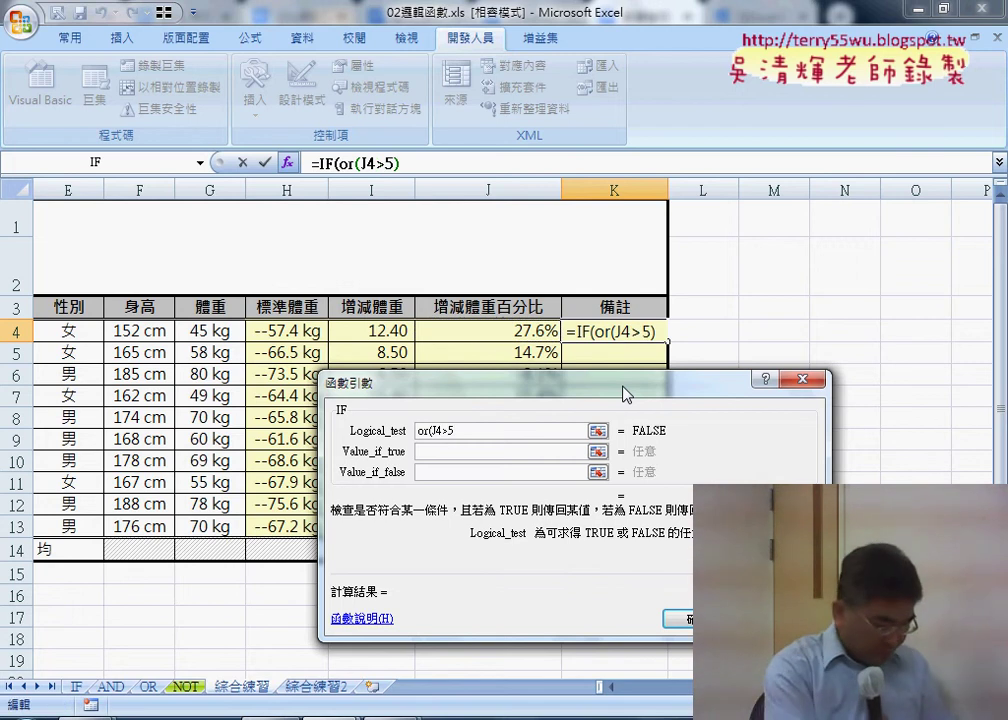
type("%")
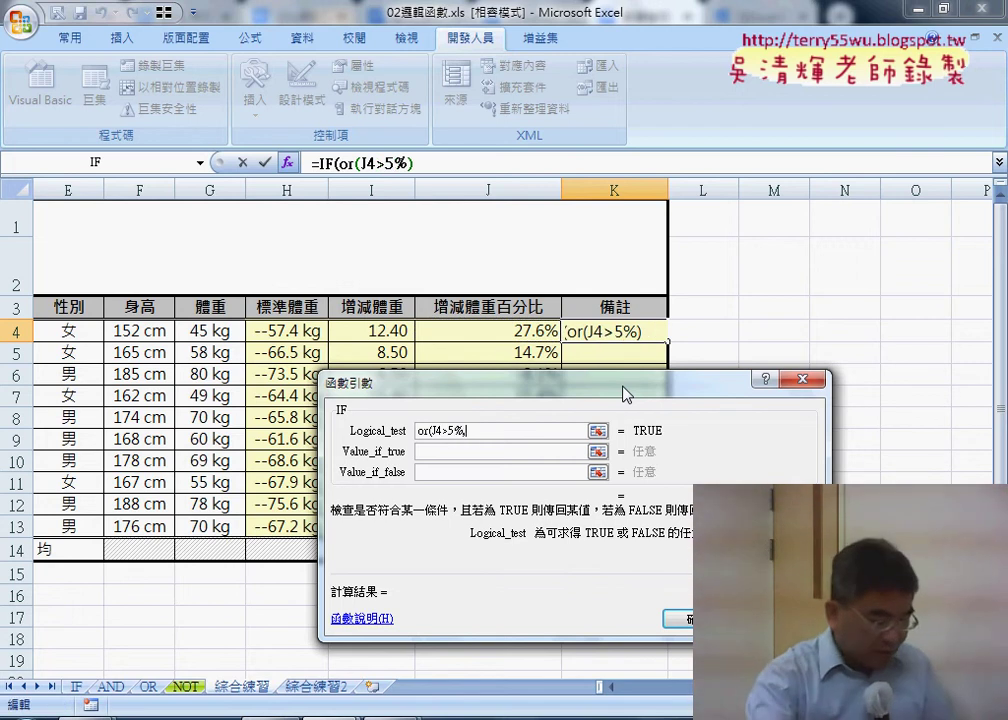
type(",")
left_click(529, 333)
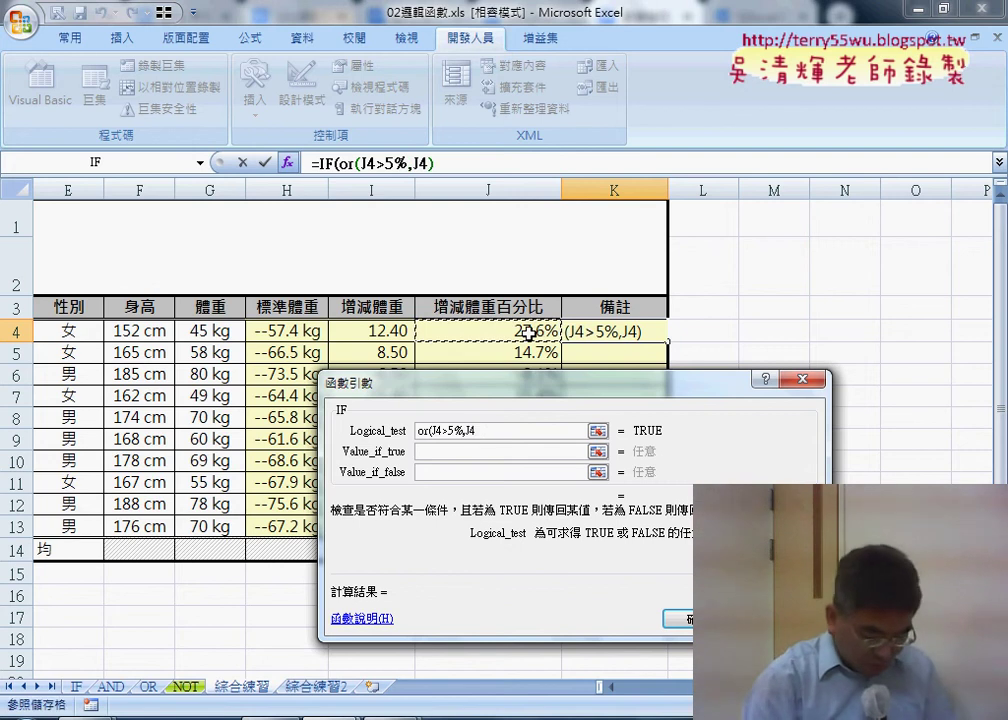
type("<-5")
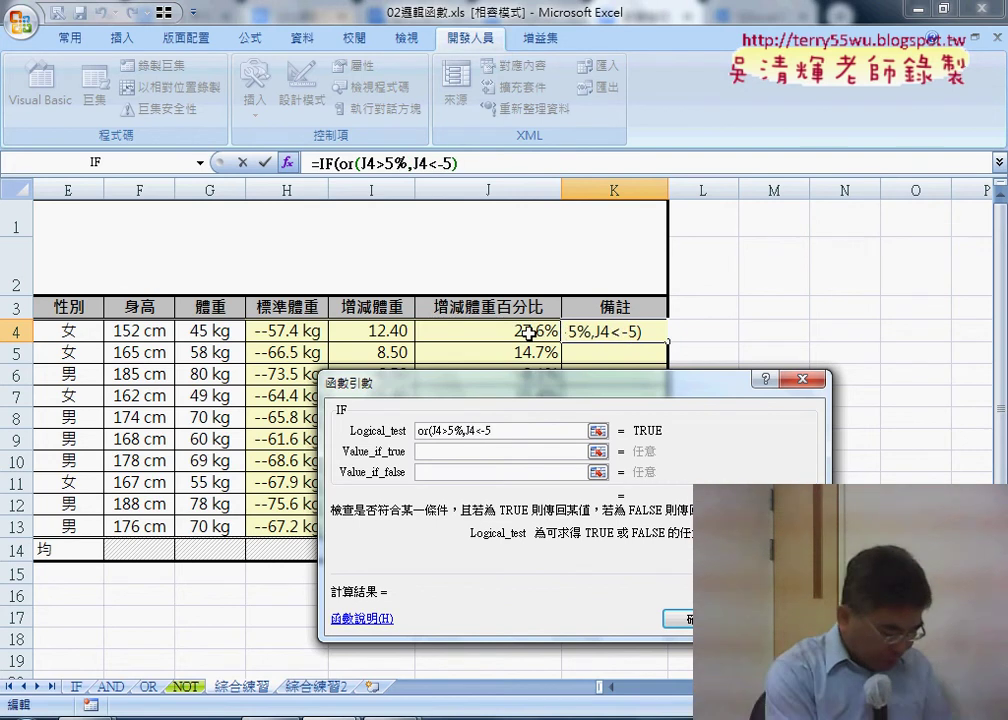
type("%")
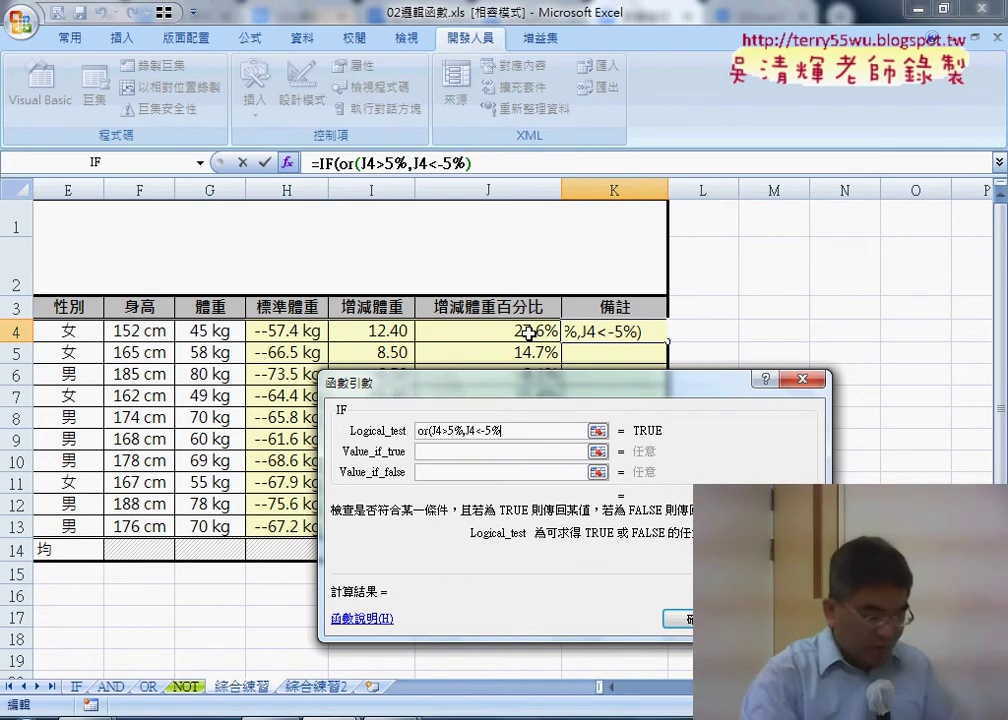
type(")")
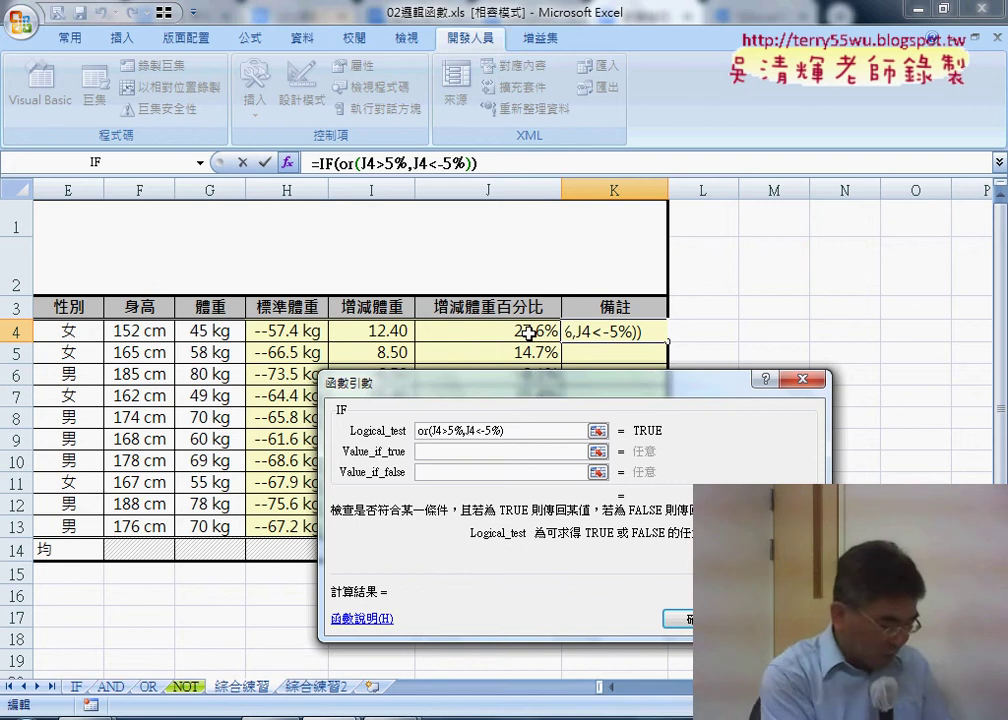
key("Tab")
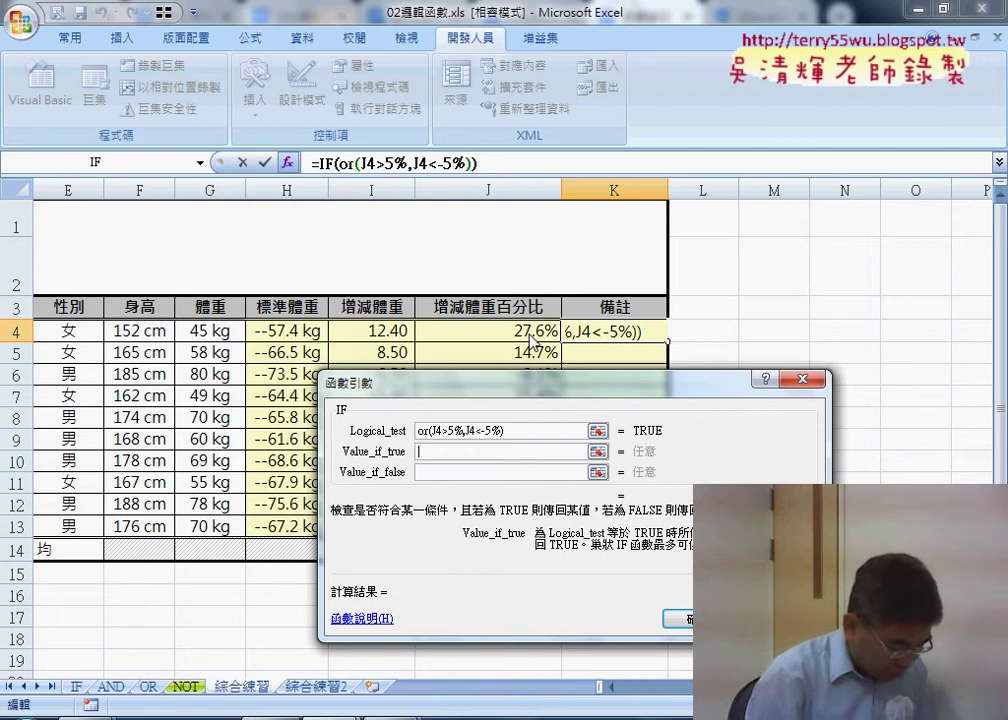
Step: Set the true value to 不標準 and false value to 標準, and confirm K4
type("不")
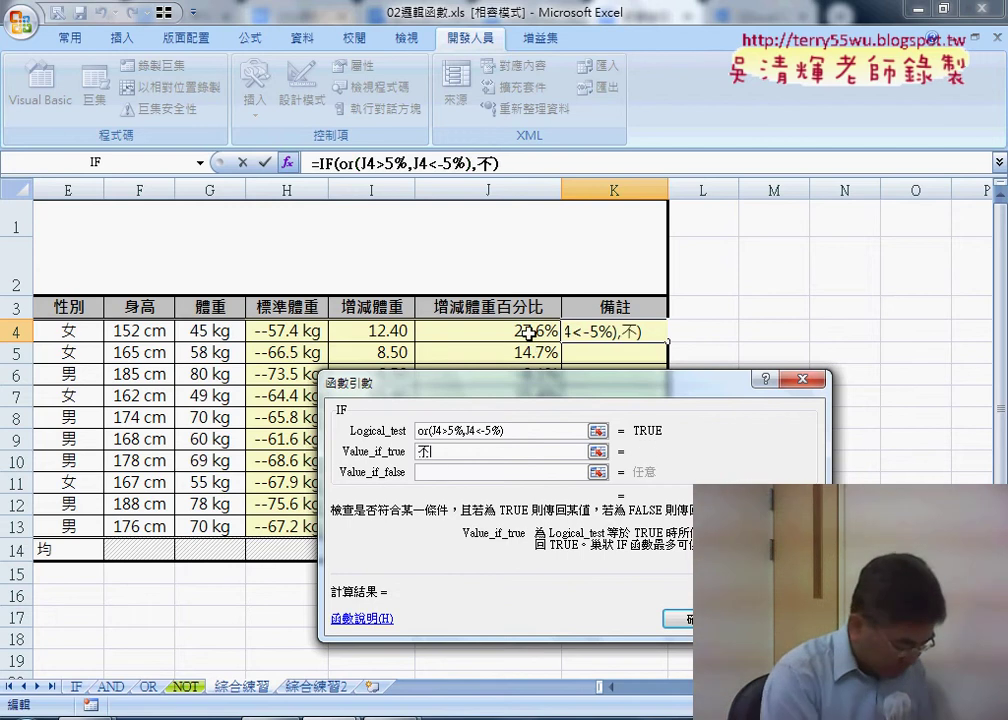
type("標")
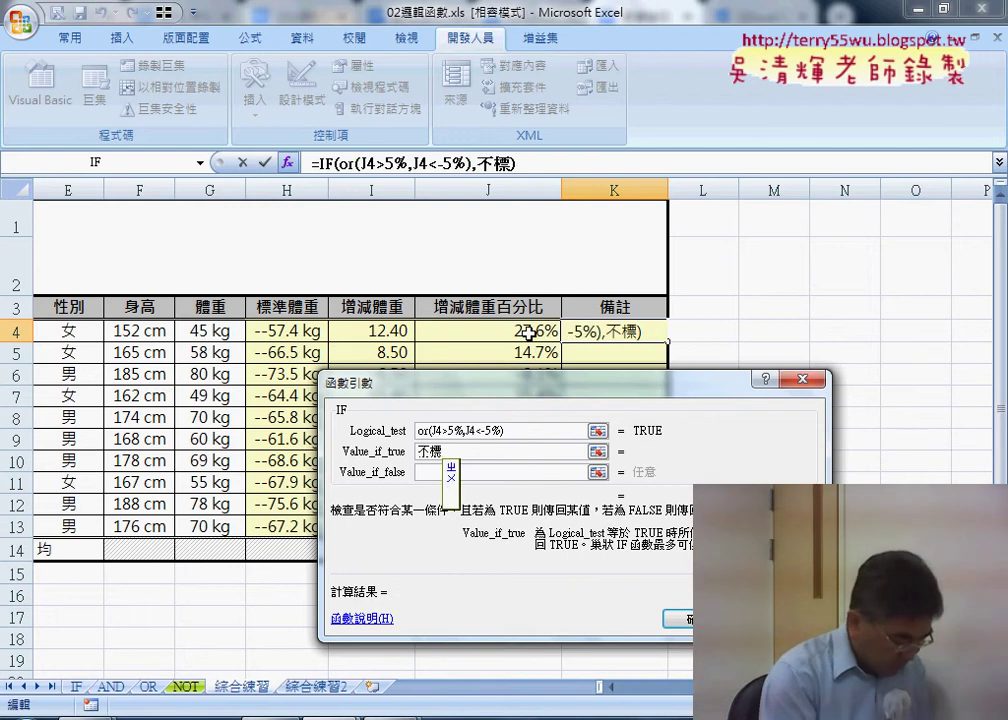
type("準")
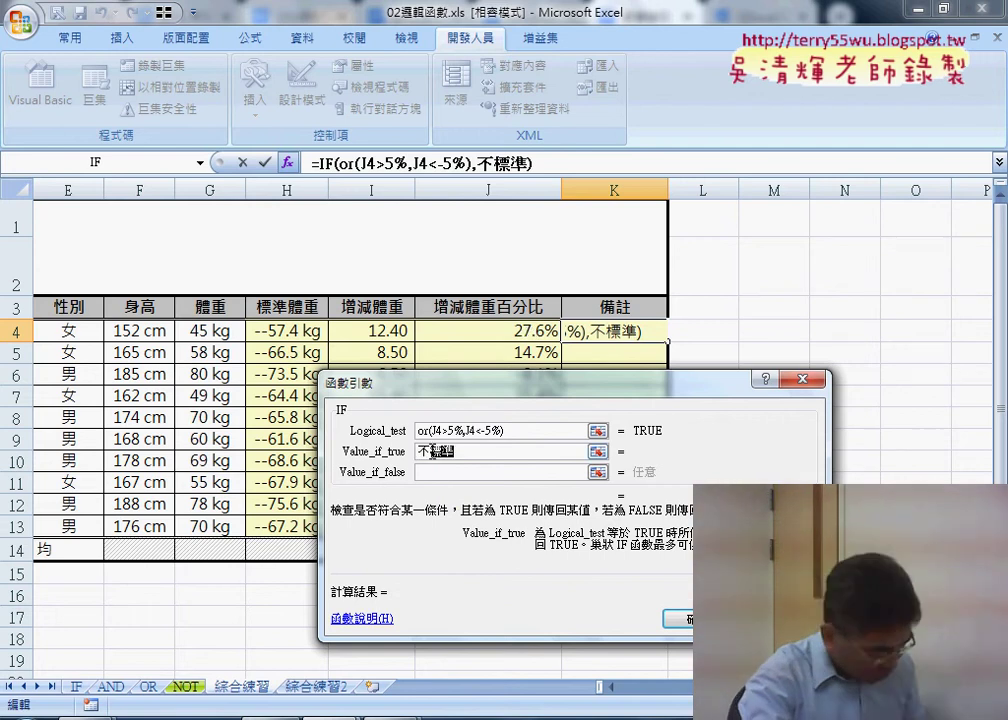
key("Return")
key("Tab")
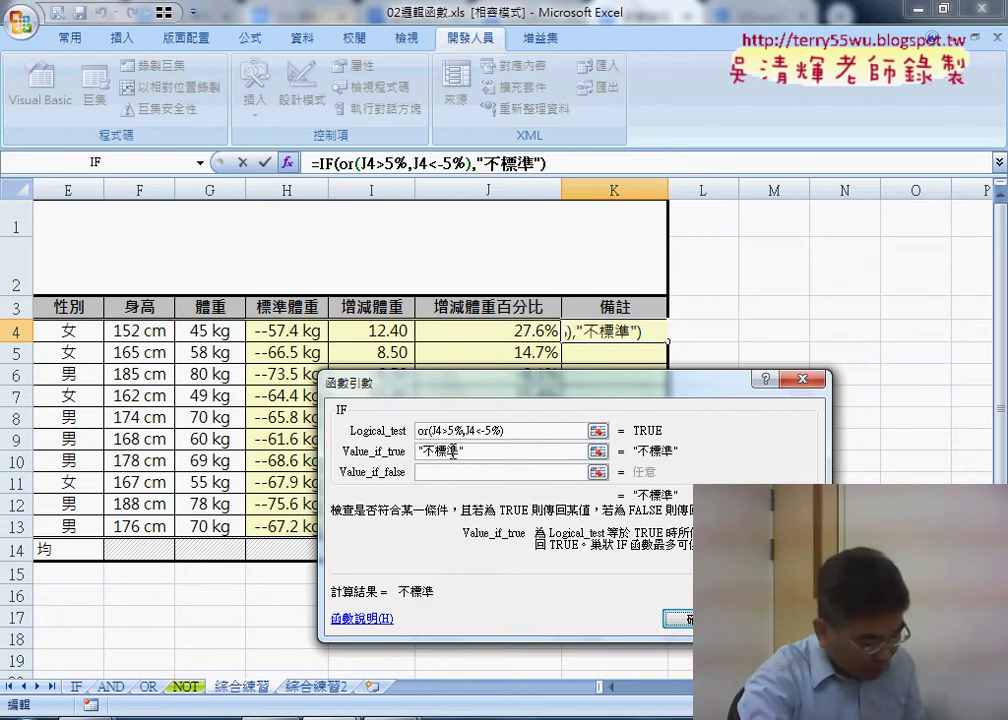
type("標準")
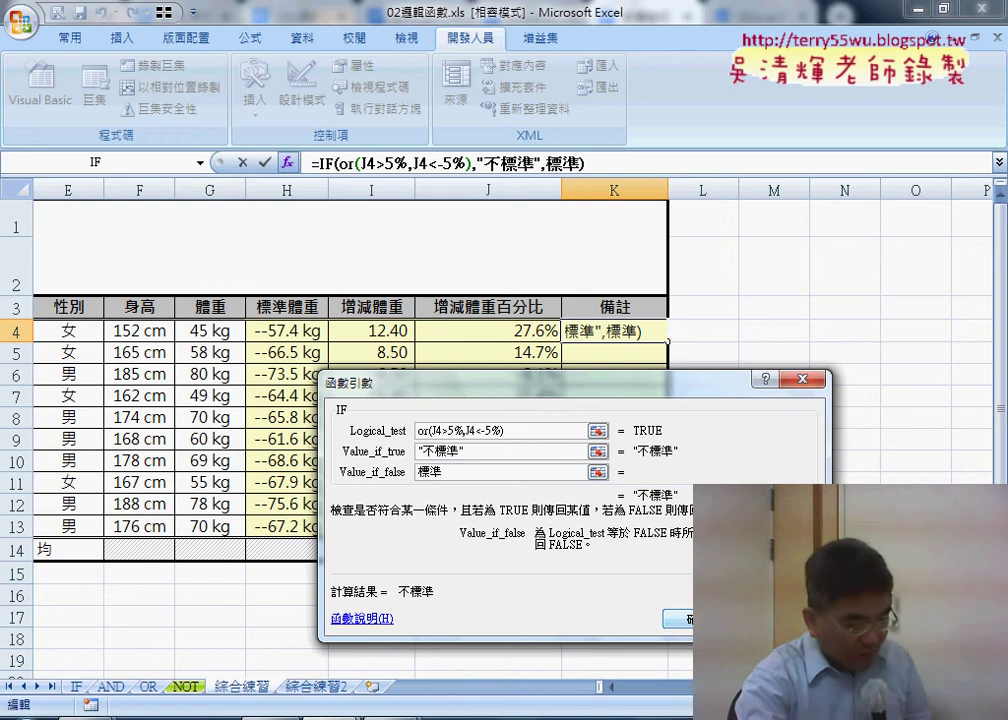
key("Return")
left_click(700, 370)
left_click(650, 335)
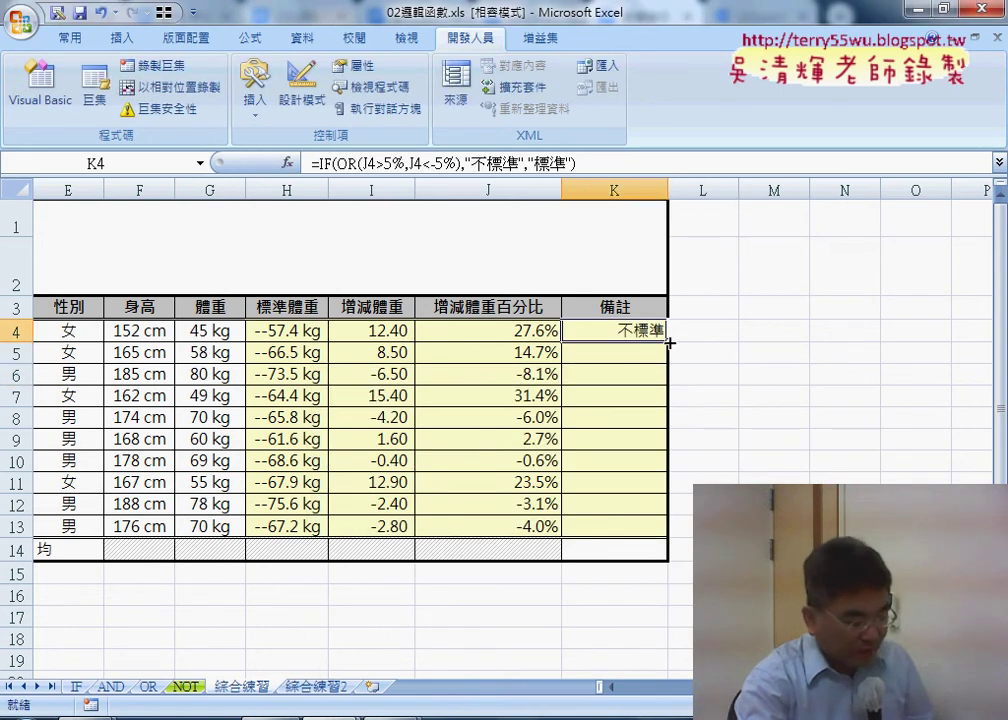
Step: Fill K4's remark formula down to K13 and check rows against their percentages
double_click(669, 342)
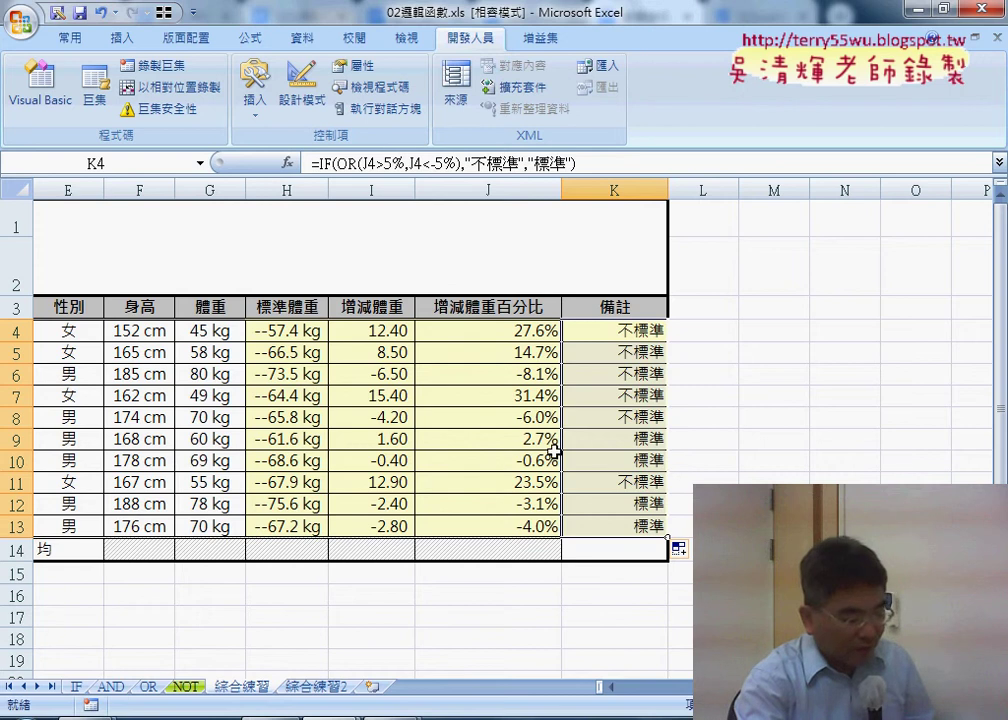
left_click_drag(600, 396, 517, 330)
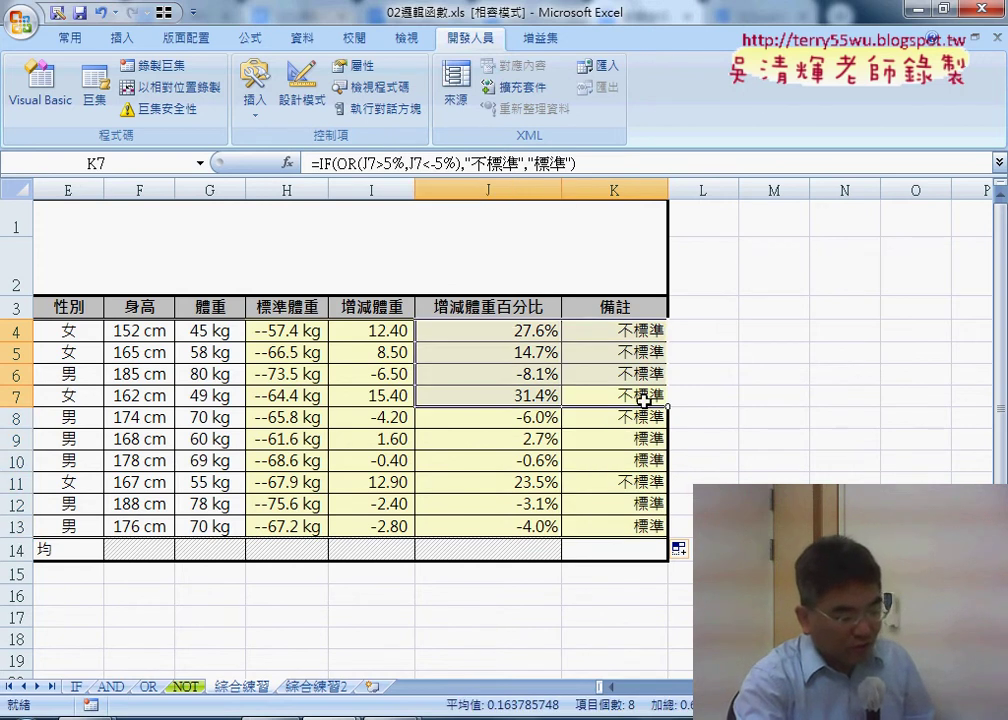
left_click_drag(637, 483, 536, 485)
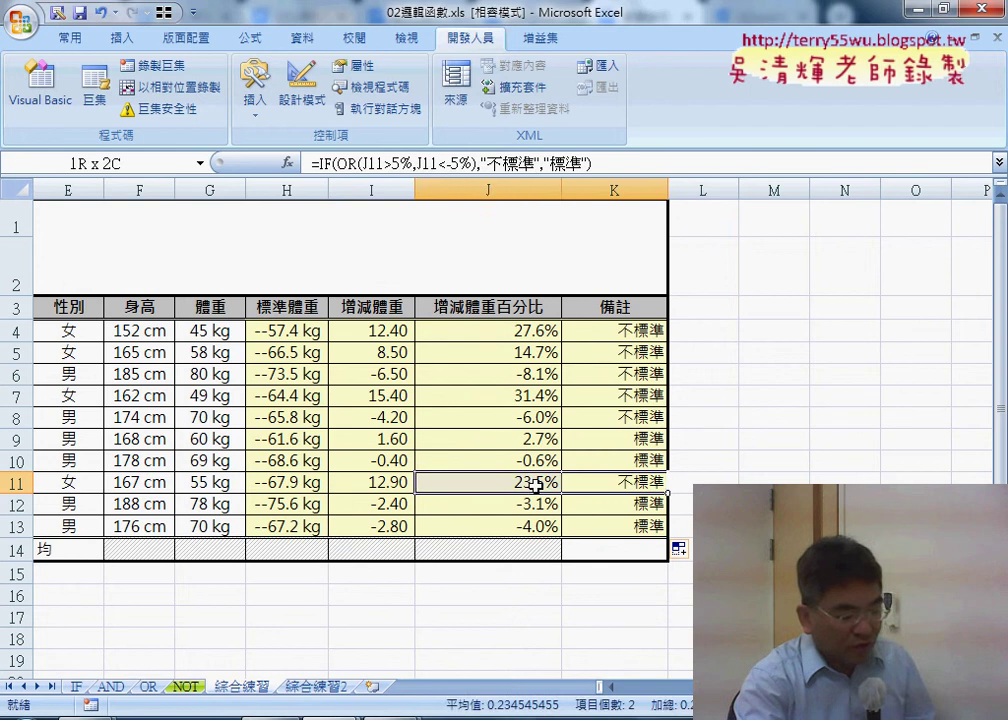
left_click(637, 330)
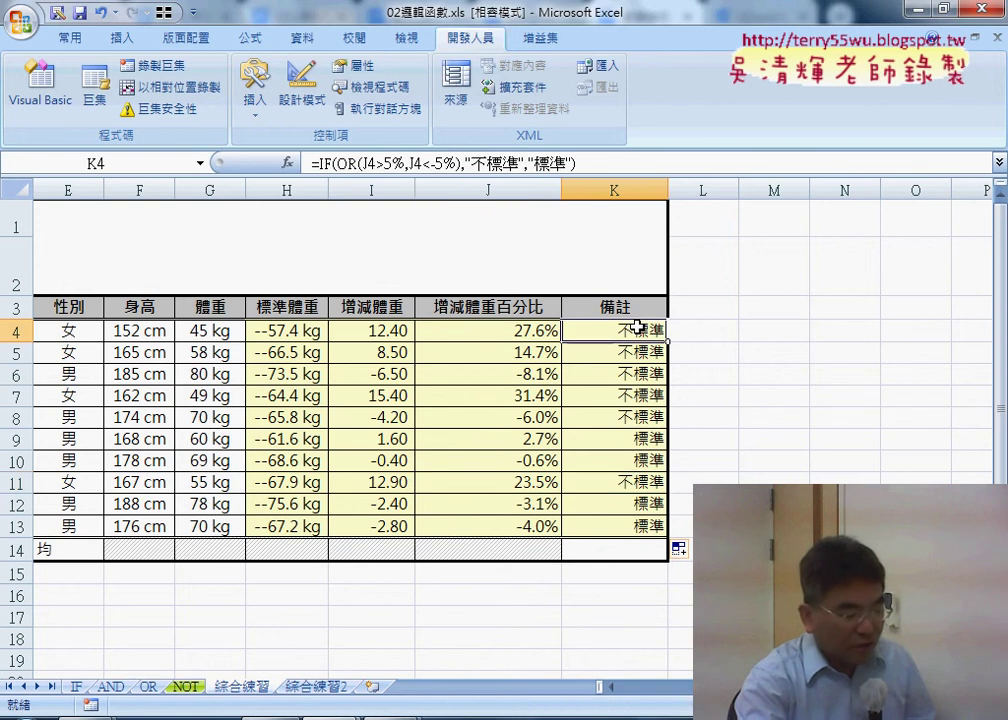
Step: Enter the header AND in L3 and review K4's OR formula from L4
left_click(705, 307)
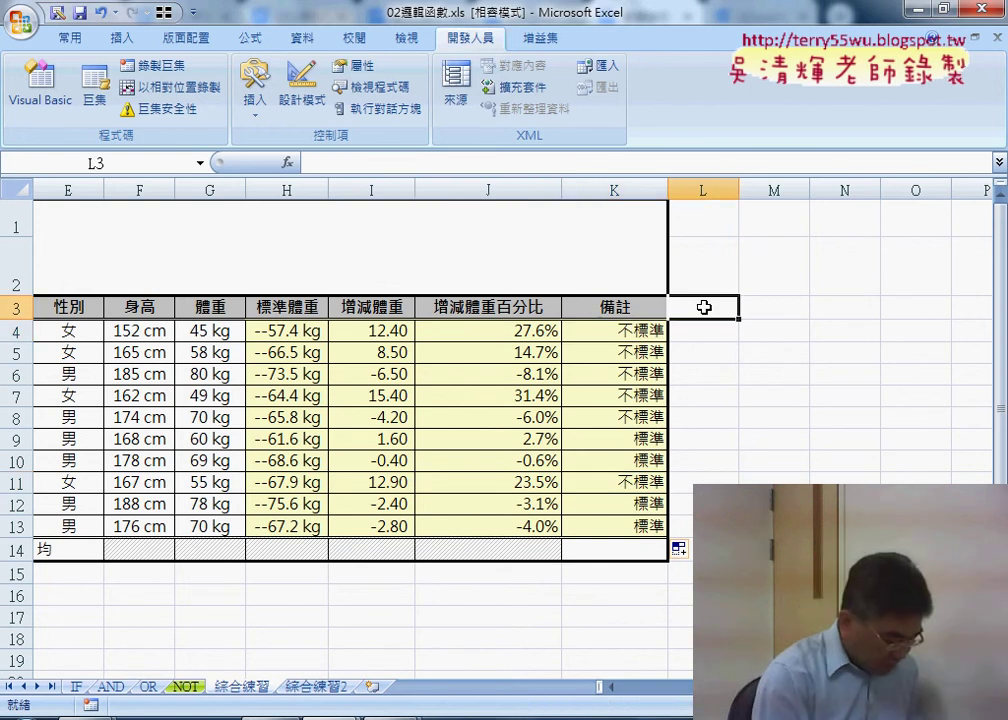
type("A")
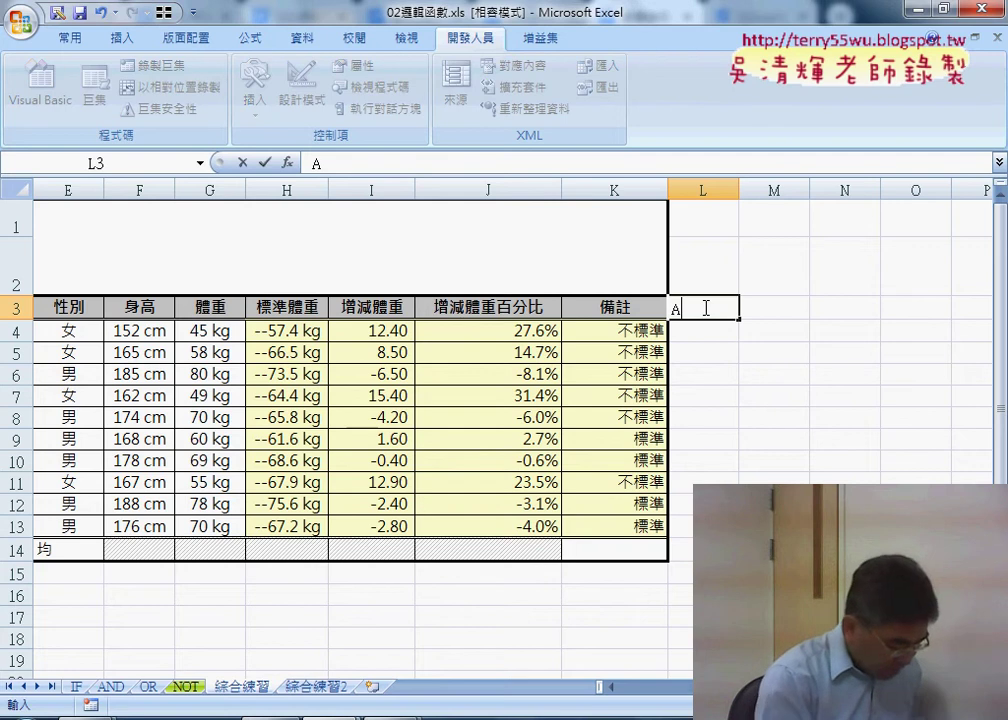
type("ND")
key("Return")
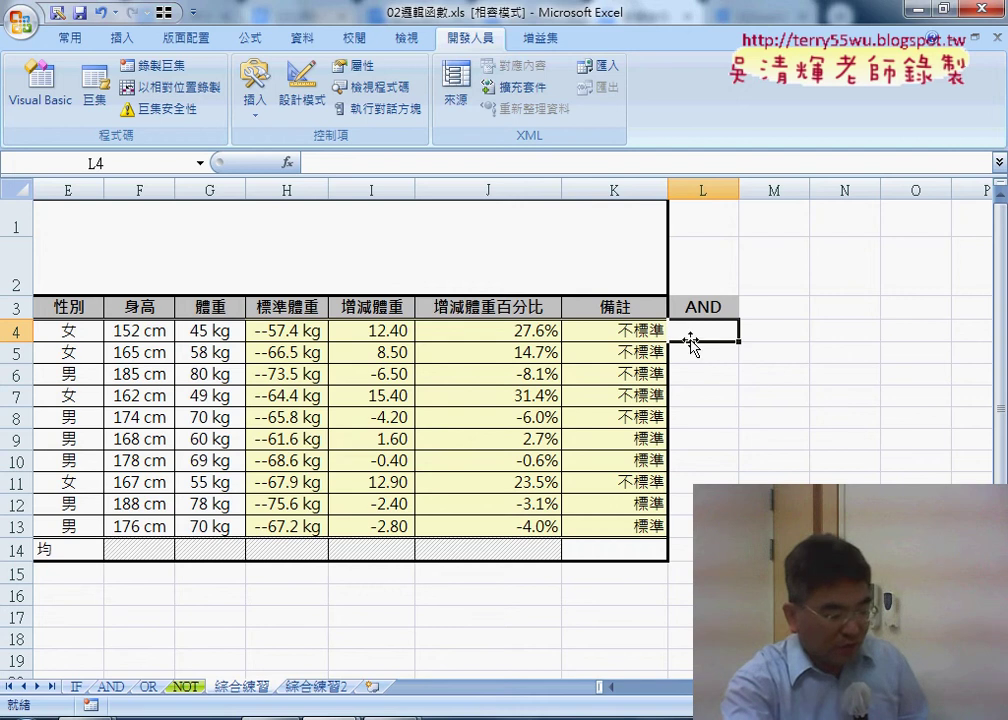
left_click(633, 331)
left_click(688, 333)
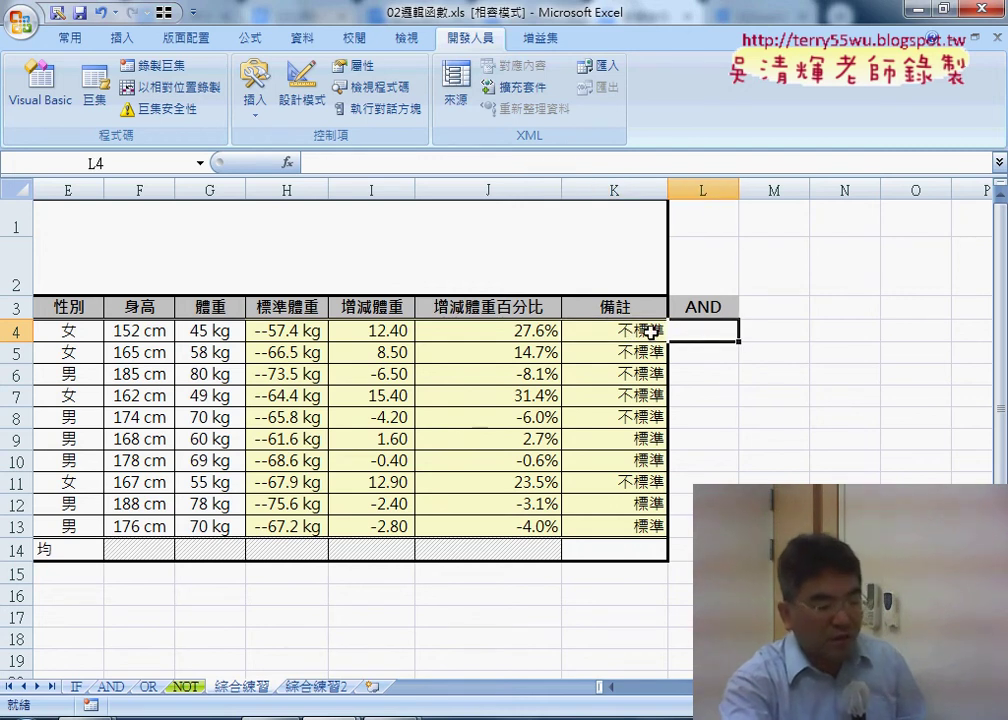
left_click(643, 330)
left_click(698, 333)
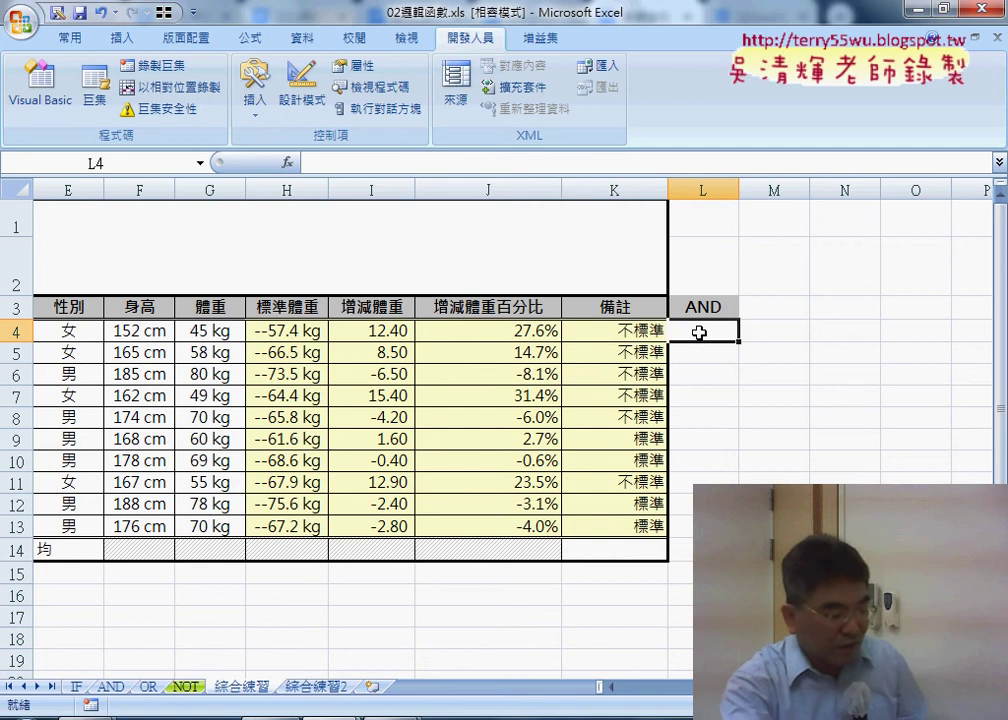
left_click(287, 162)
Step: Insert IF in L4 with the logical test and(J4<=5%,J4>-5%)
left_click_drag(500, 341, 397, 186)
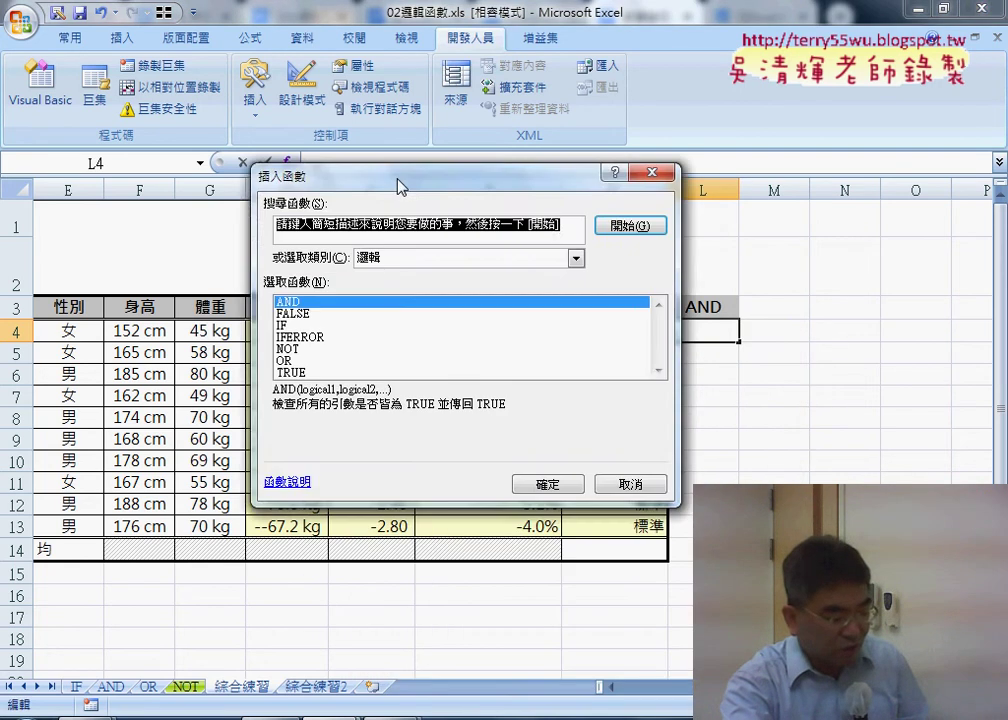
double_click(345, 327)
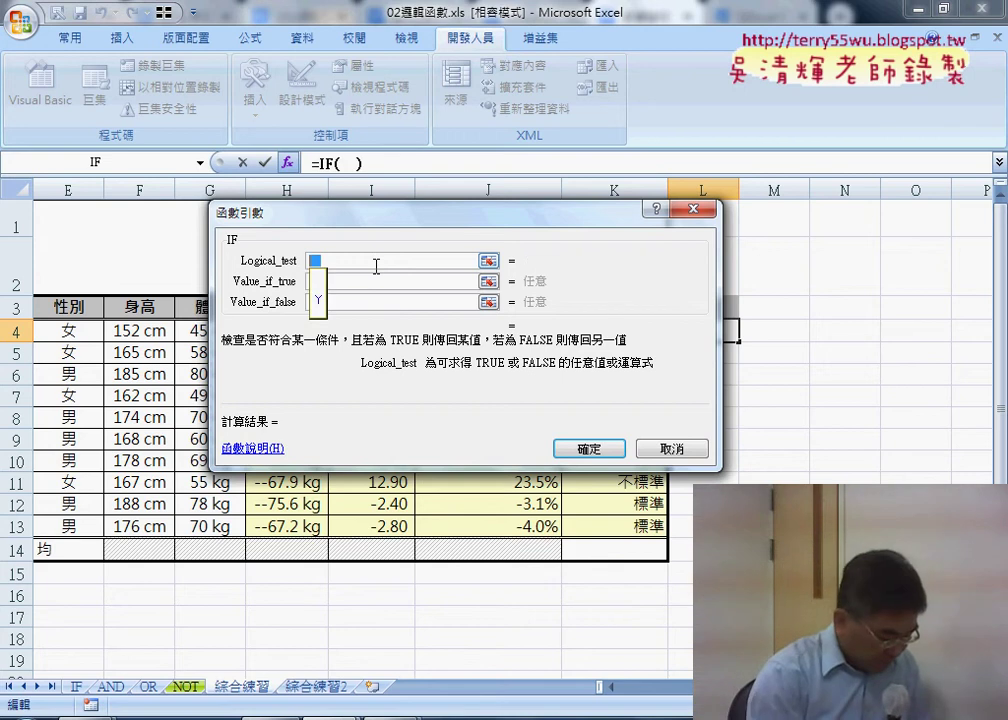
type("and")
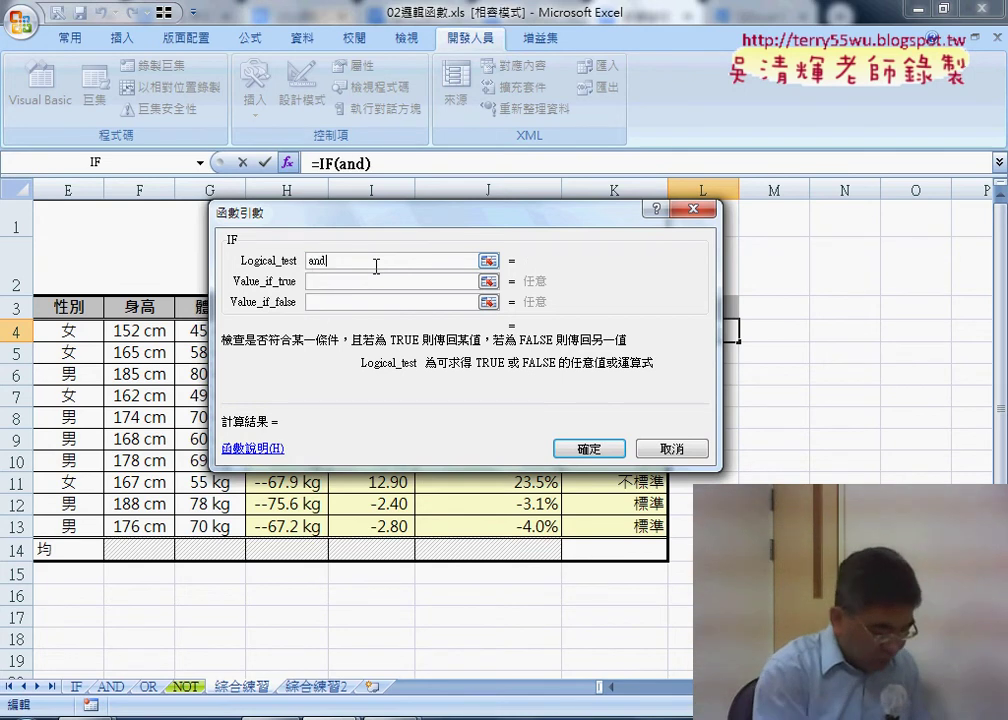
type("(")
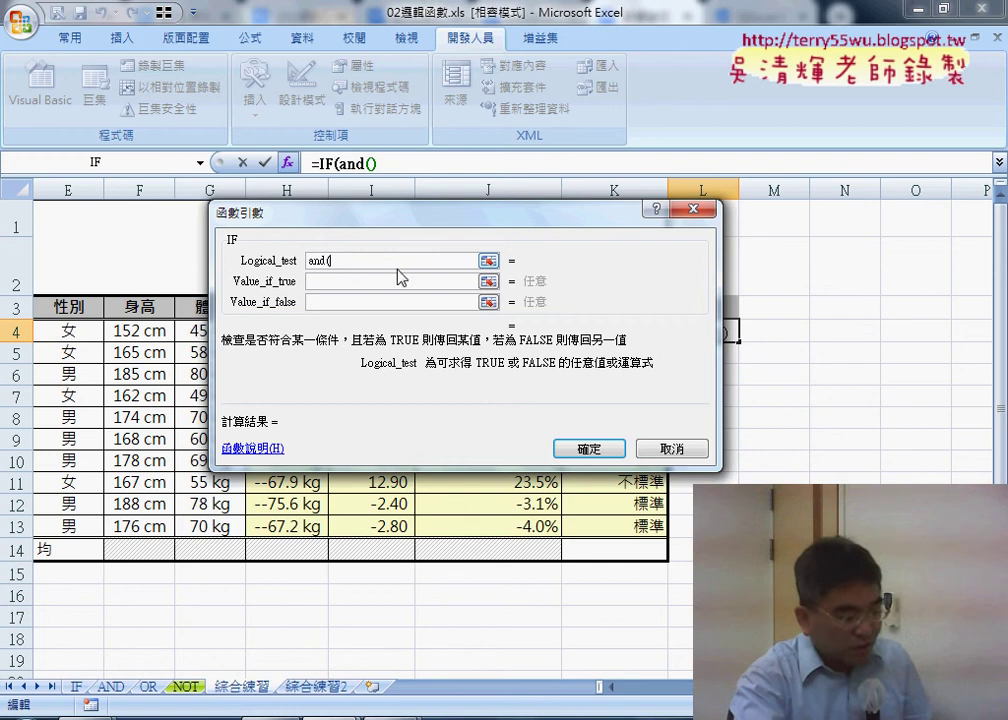
left_click_drag(413, 226, 412, 429)
left_click(509, 333)
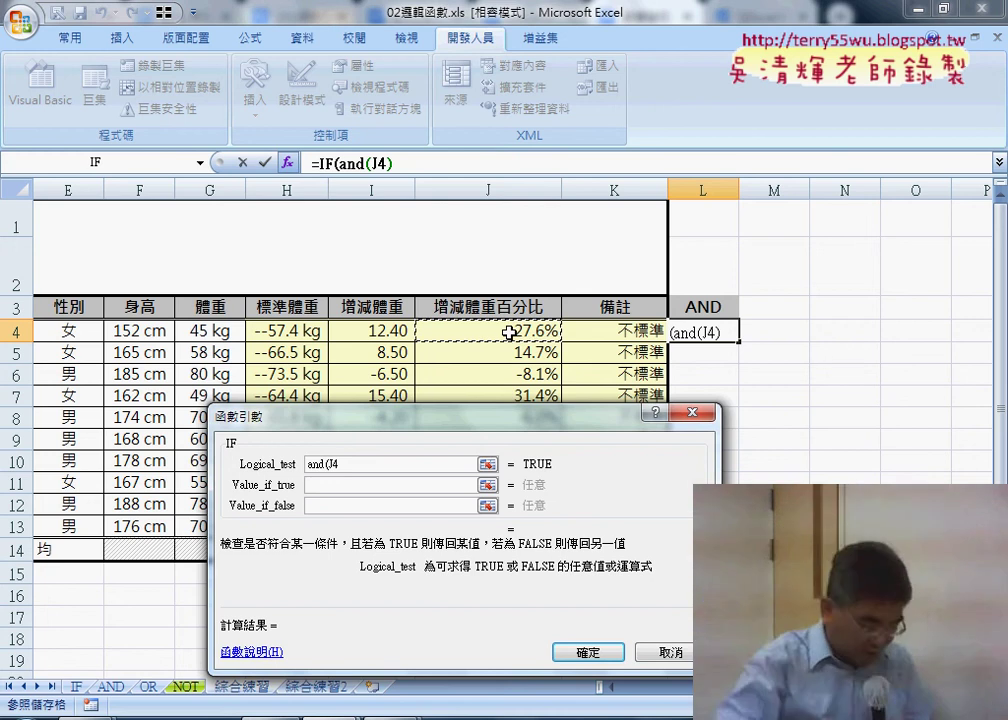
type("<")
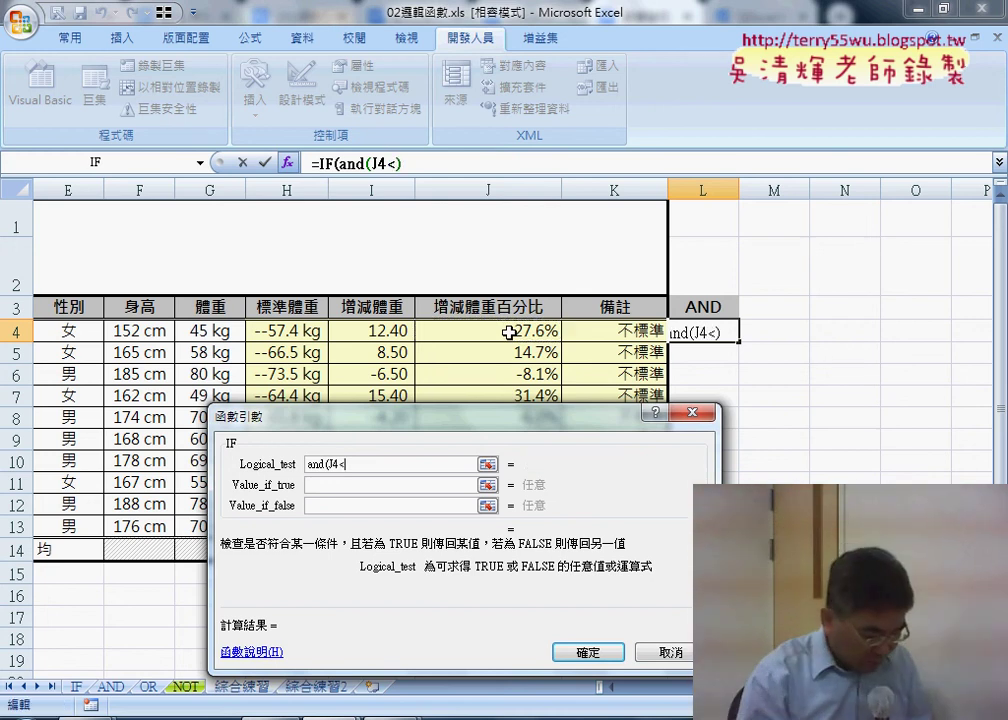
type("5%")
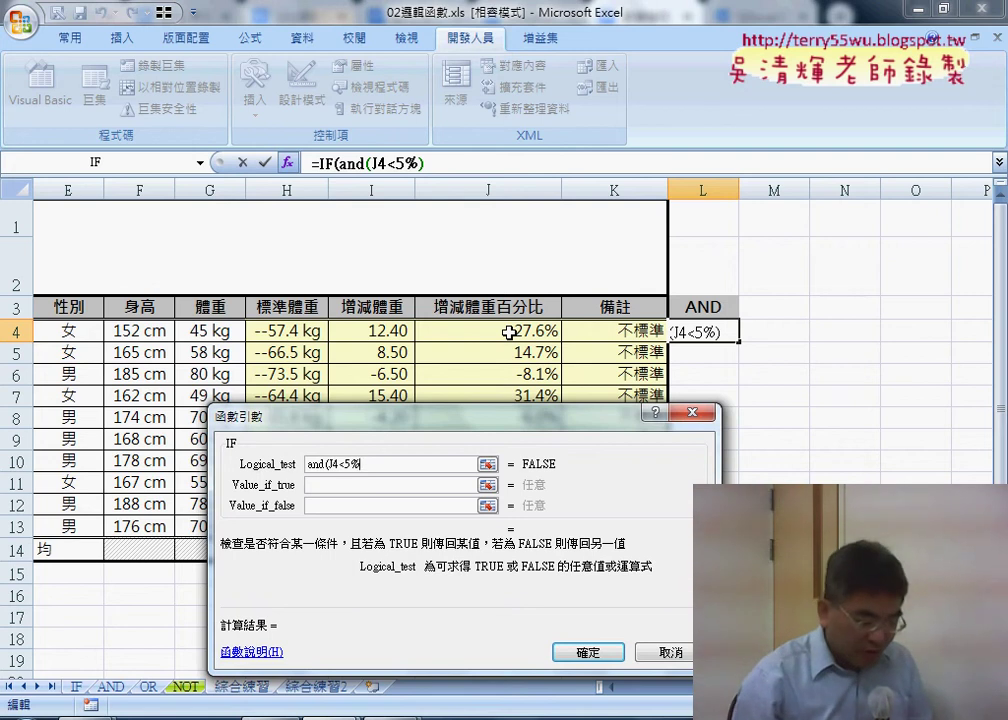
type("=")
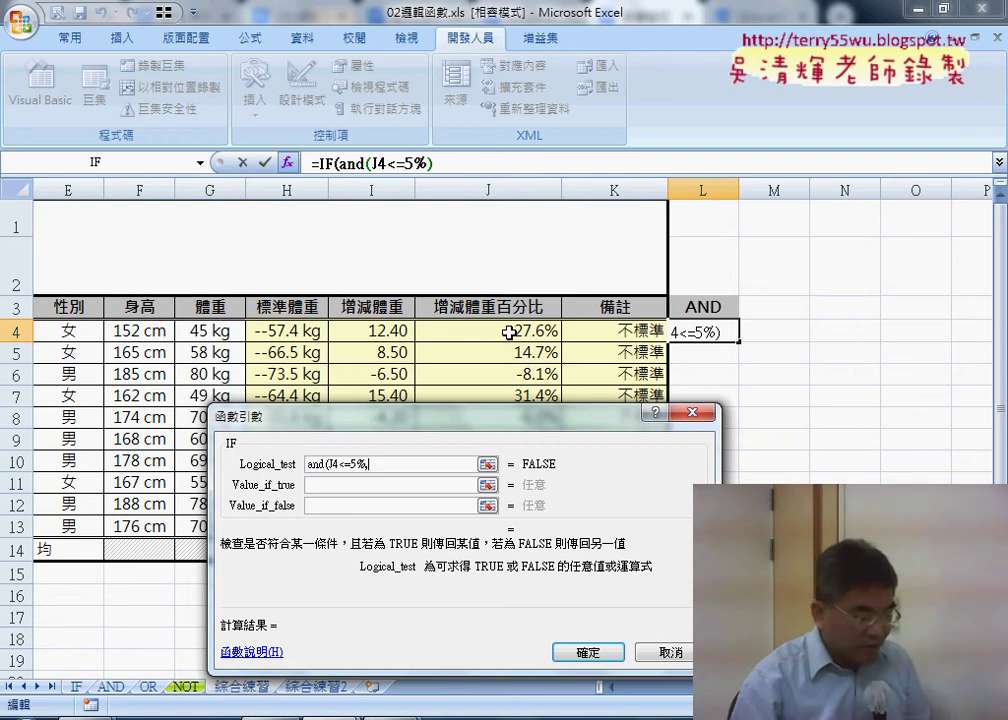
type(",")
left_click(510, 332)
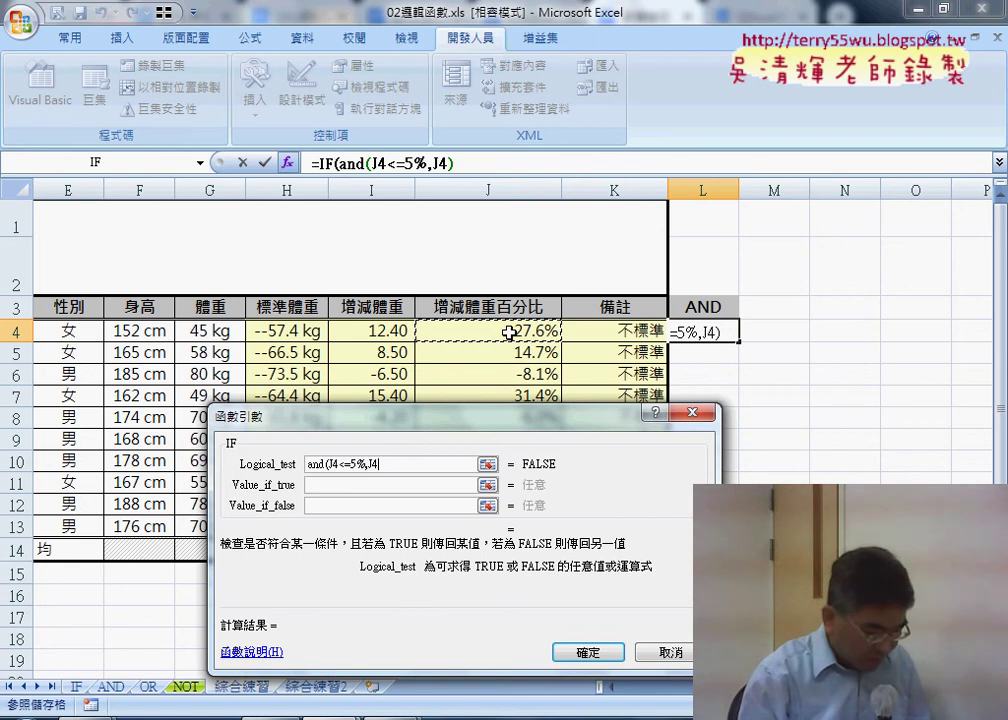
type(">")
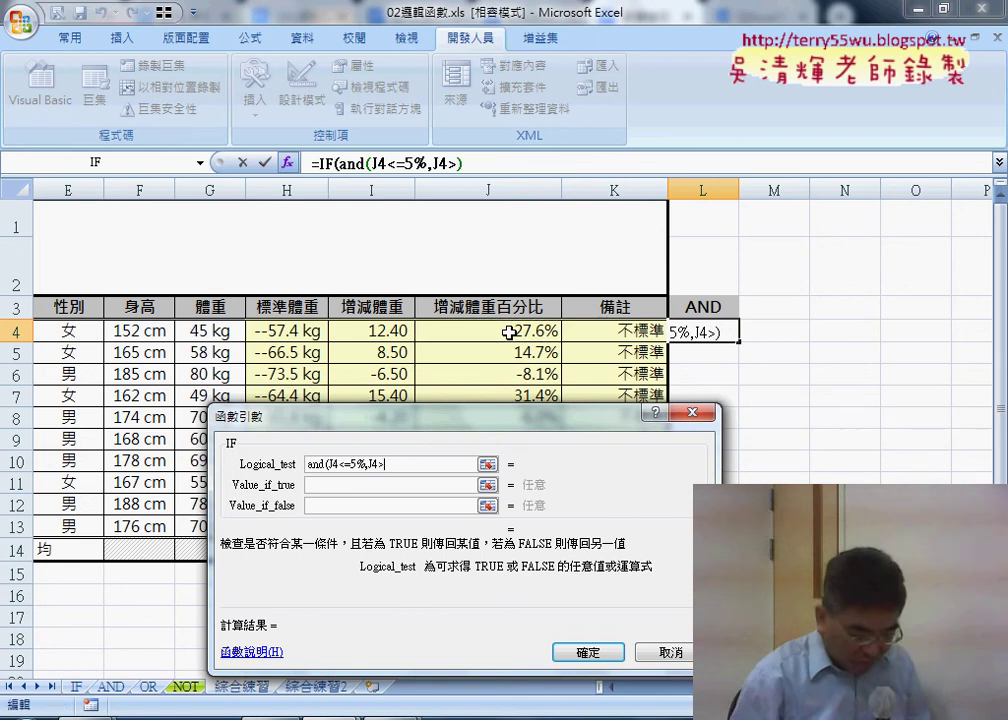
type("-5")
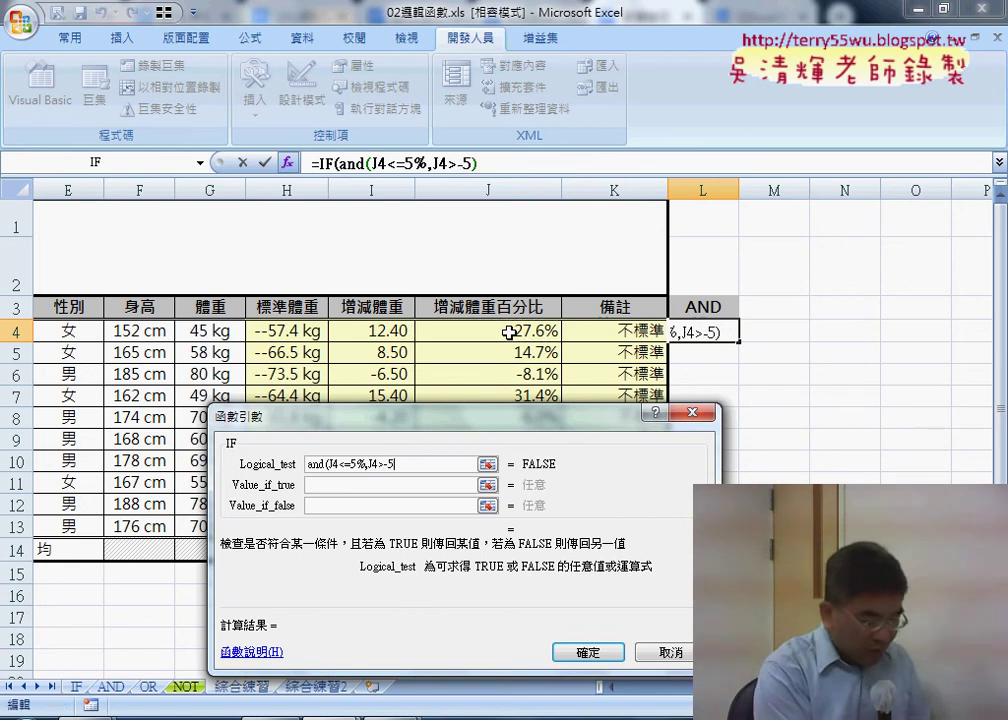
type("%")
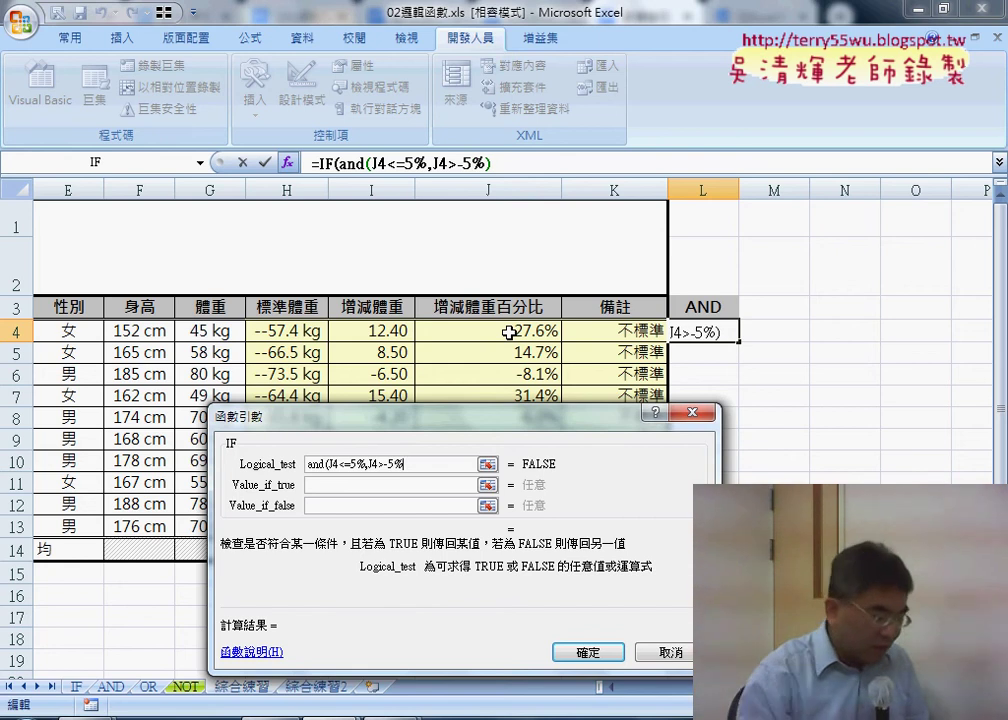
type(")")
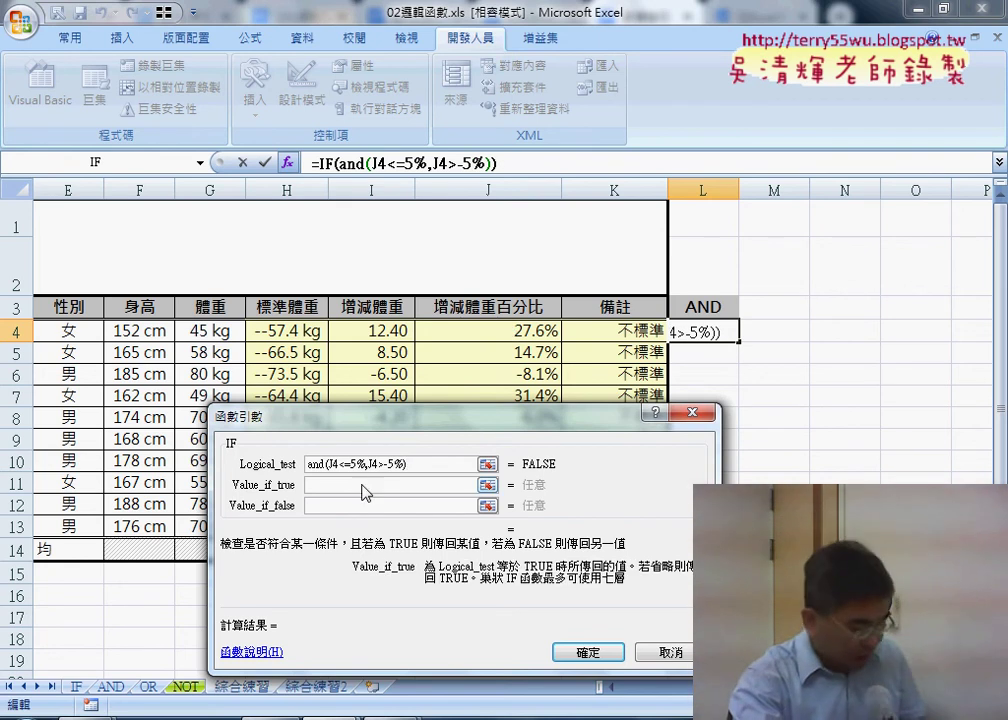
Step: Set the true value to 標準 and the false value to 不標準
left_click(363, 485)
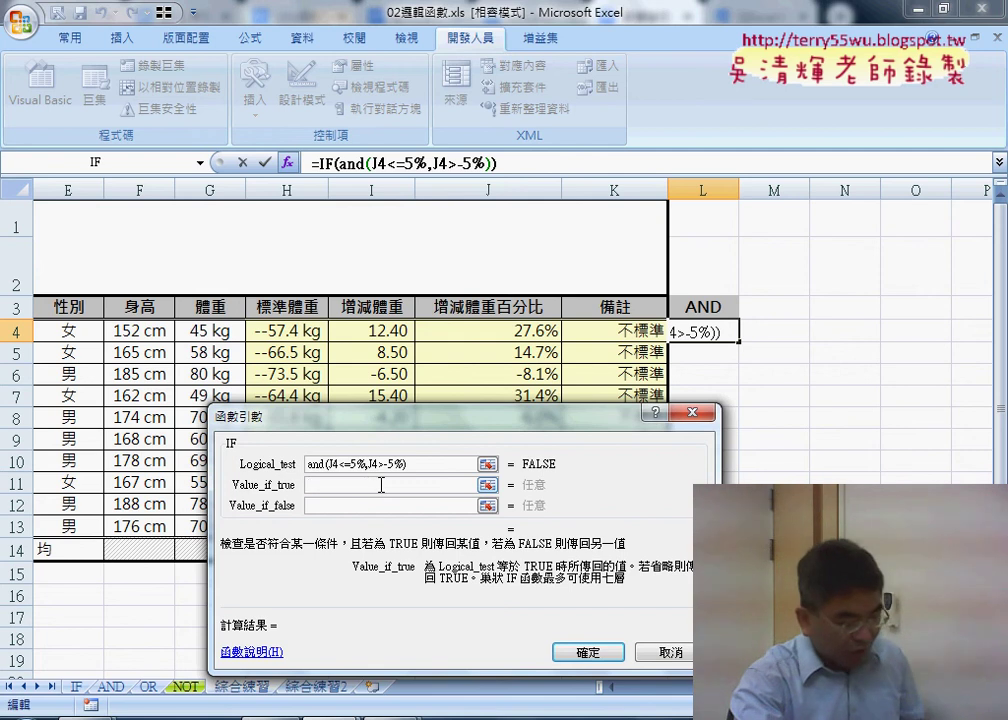
type("標準")
left_click(364, 503)
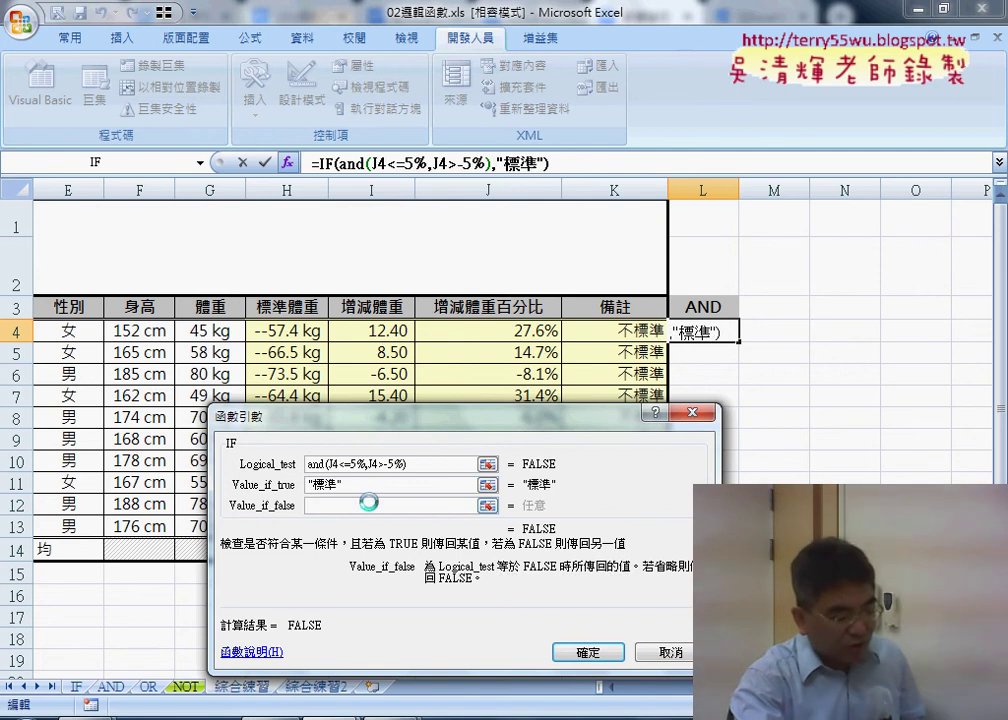
type("標準")
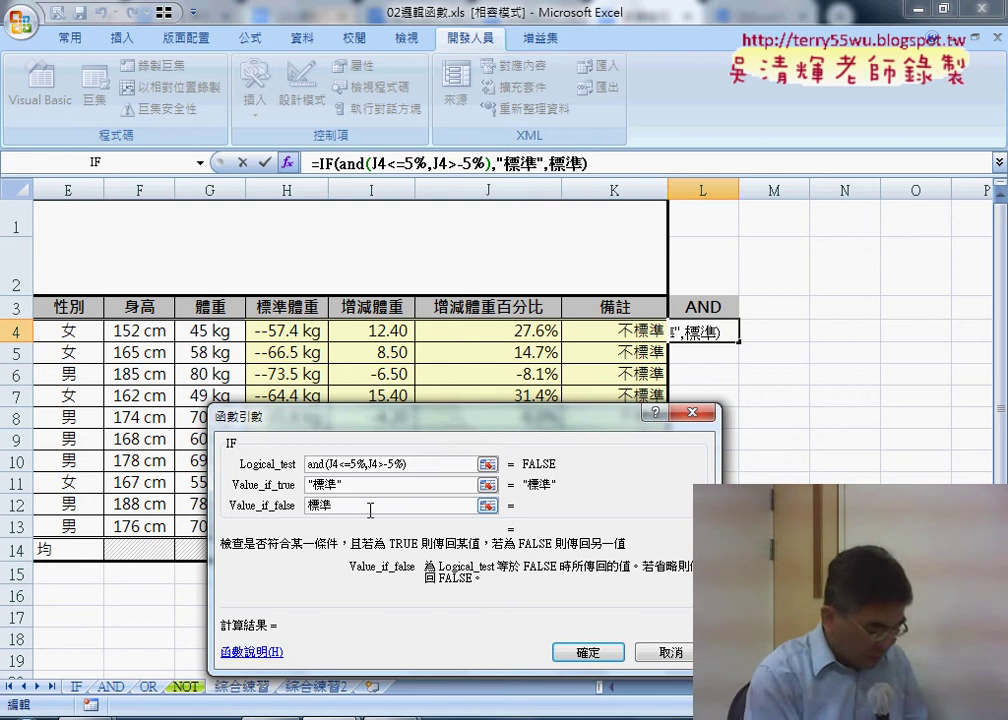
key("Home")
type("不")
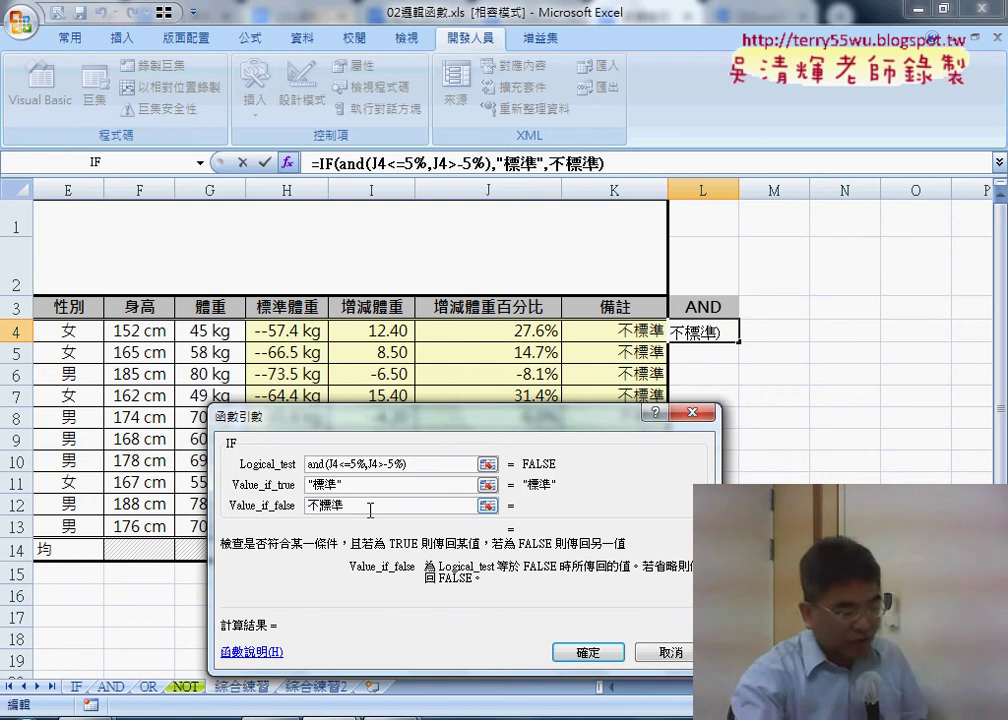
left_click(334, 485)
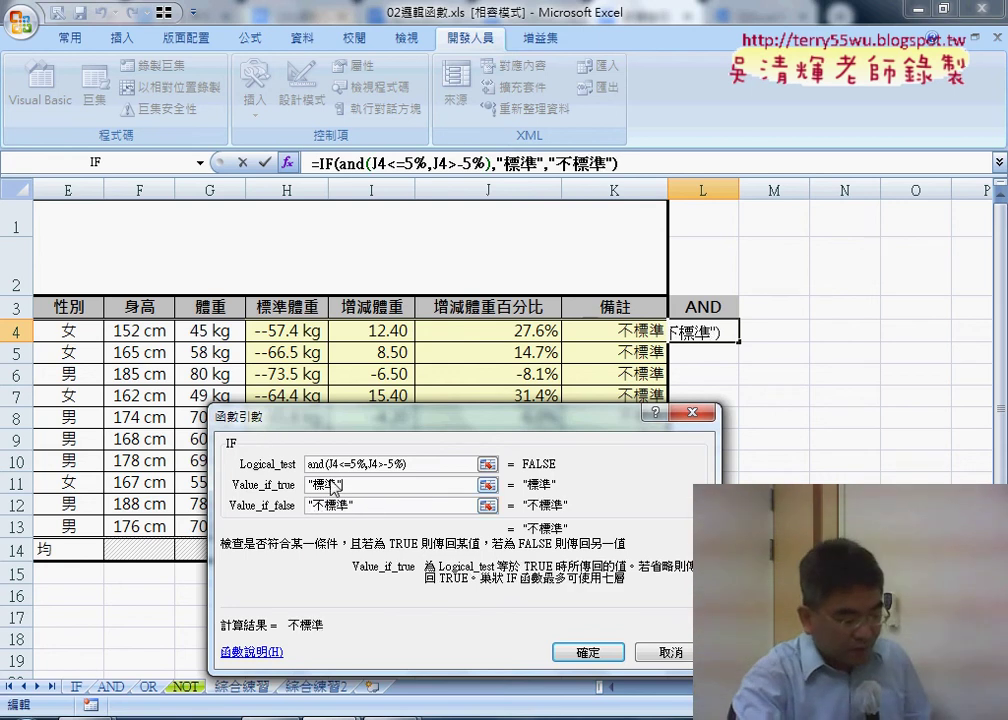
left_click(290, 508)
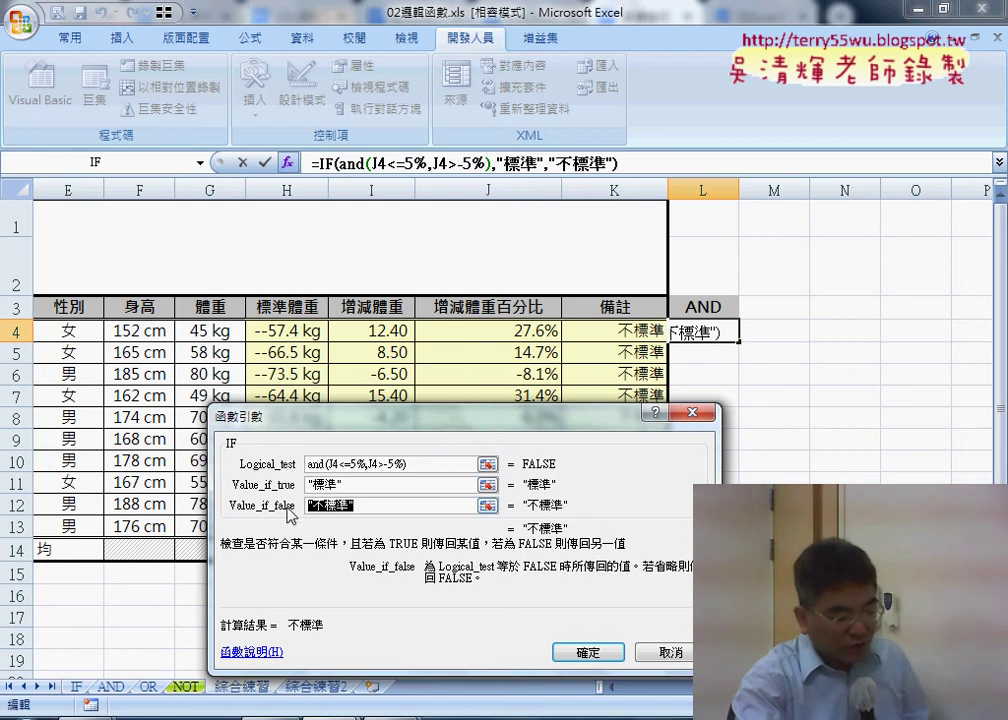
Step: Confirm L4's IF(AND) formula, fill it down to L13, and compare with K4's OR formula
left_click(587, 651)
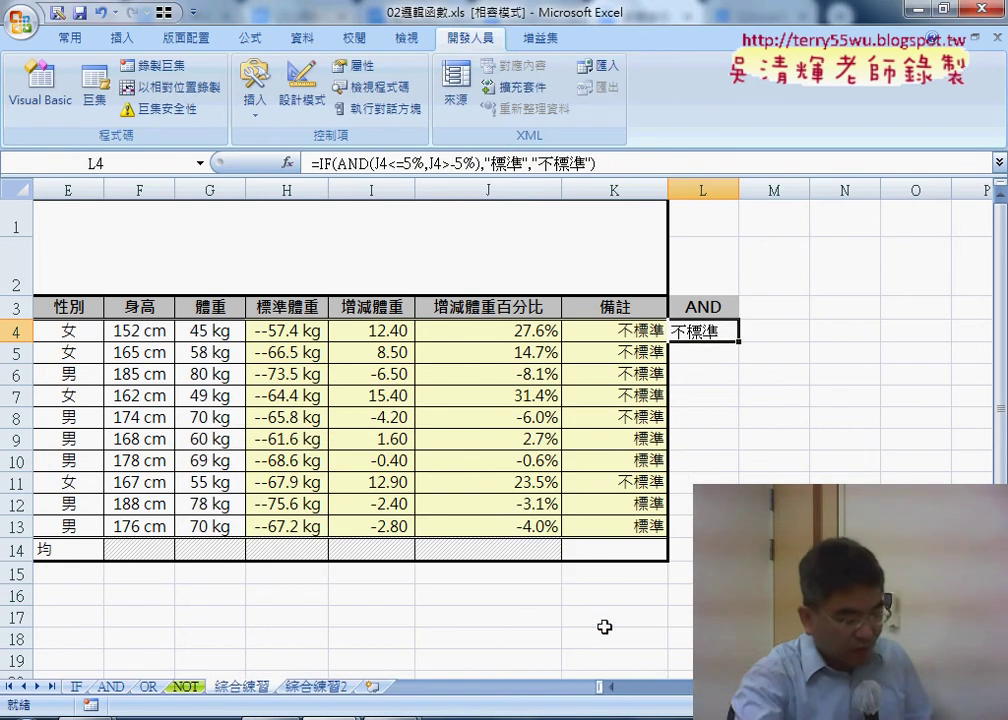
double_click(739, 341)
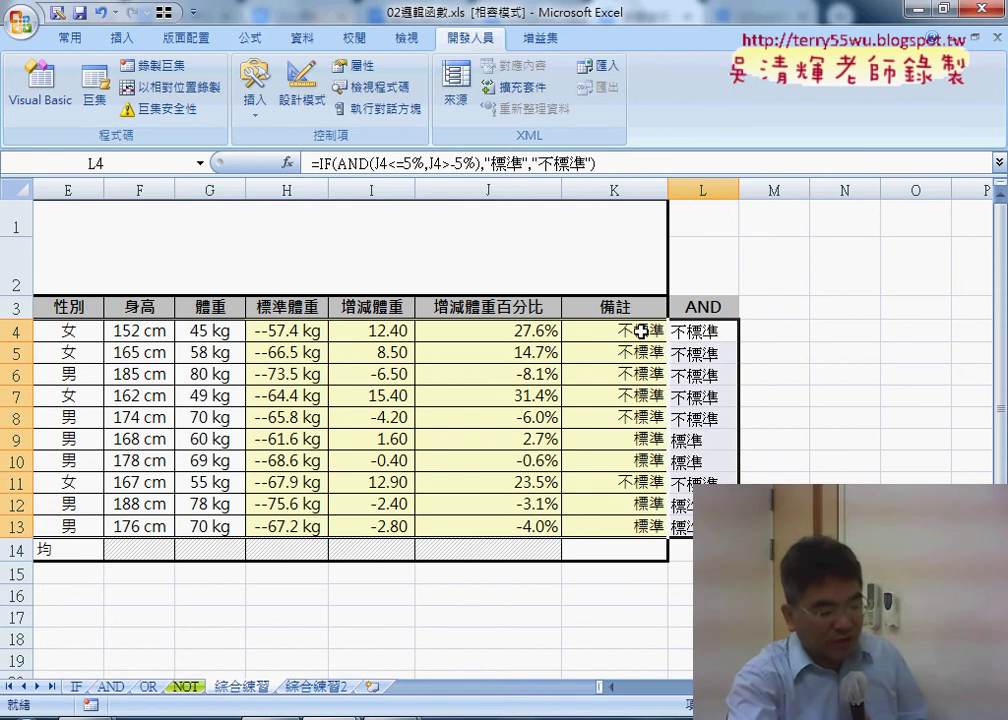
left_click(633, 330)
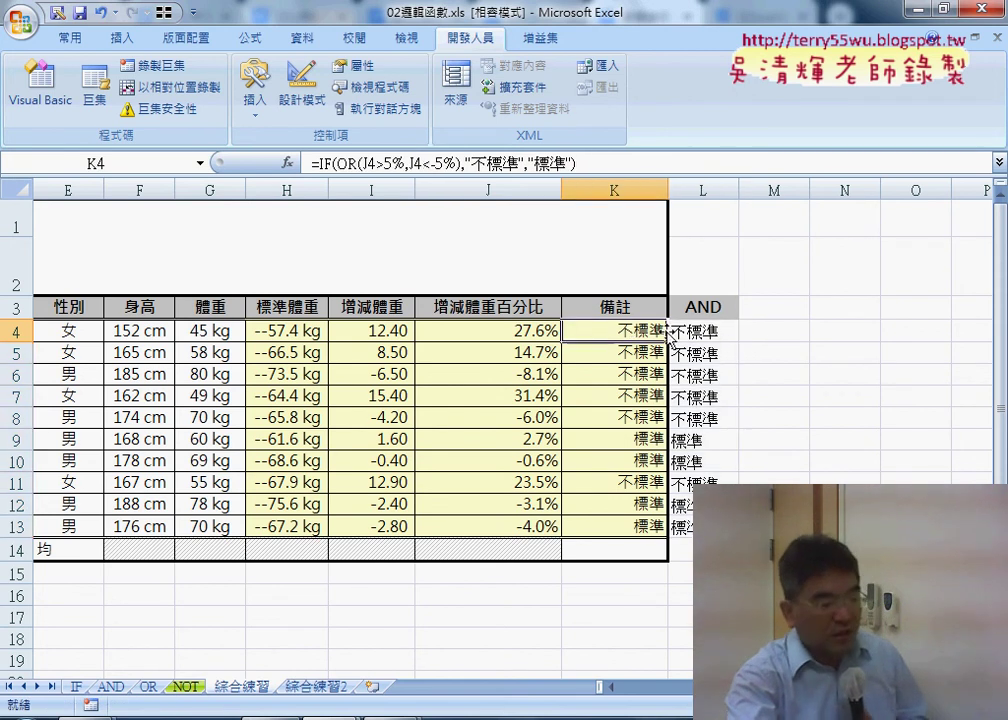
left_click(716, 331)
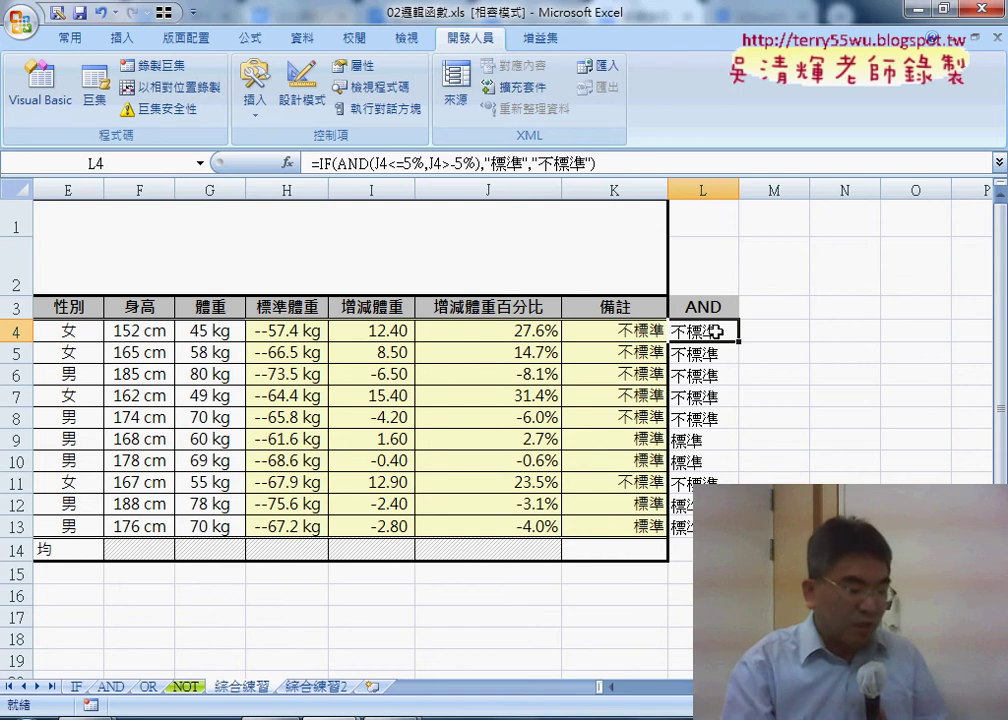
left_click(771, 307)
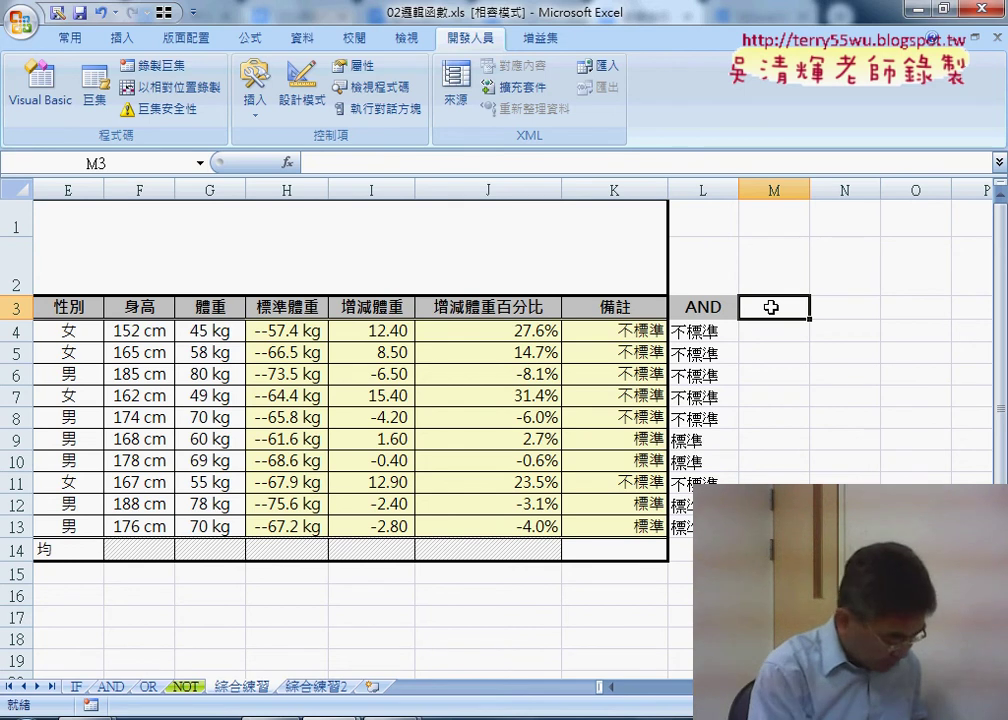
Step: Enter VBA in M3, then ink a link from L4 to M4 and three stacked boxes
type("VBA")
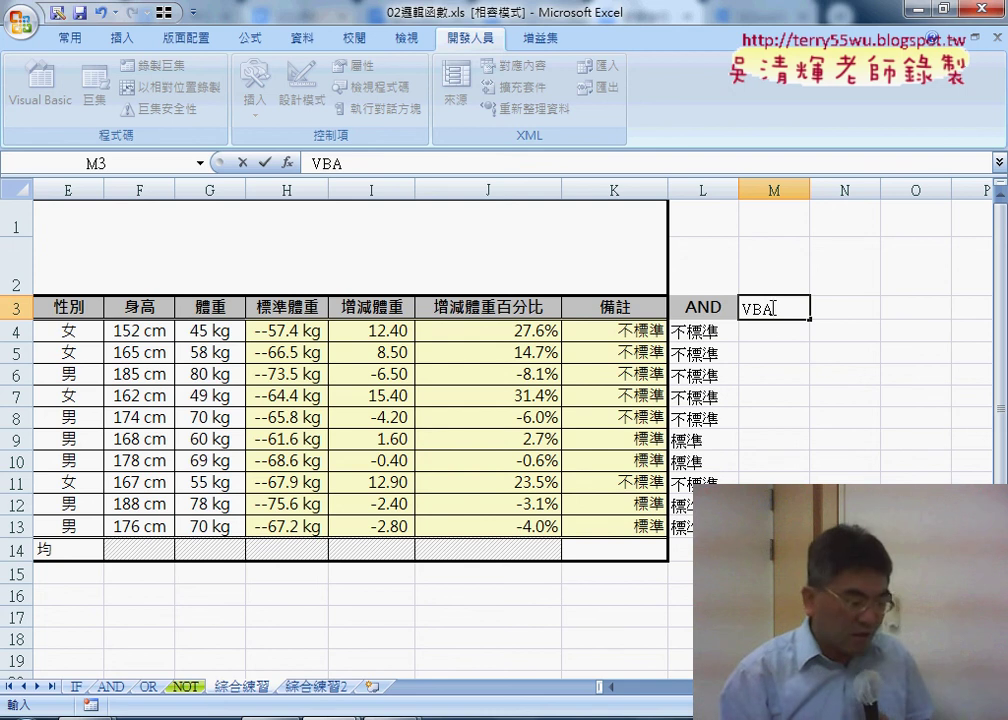
key("Return")
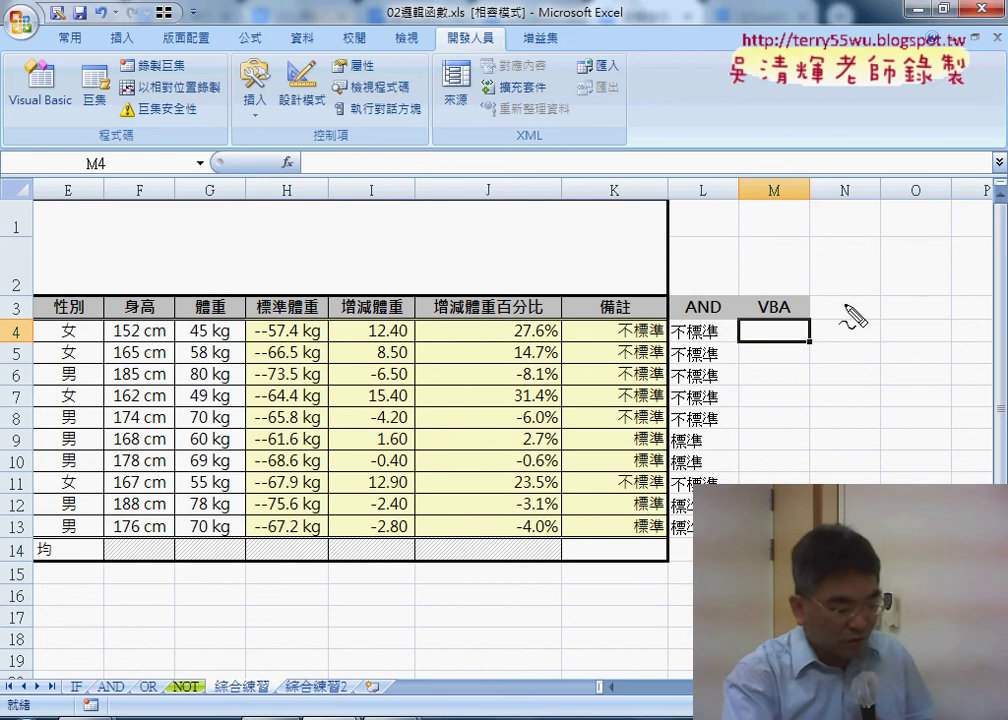
left_click_drag(847, 306, 847, 330)
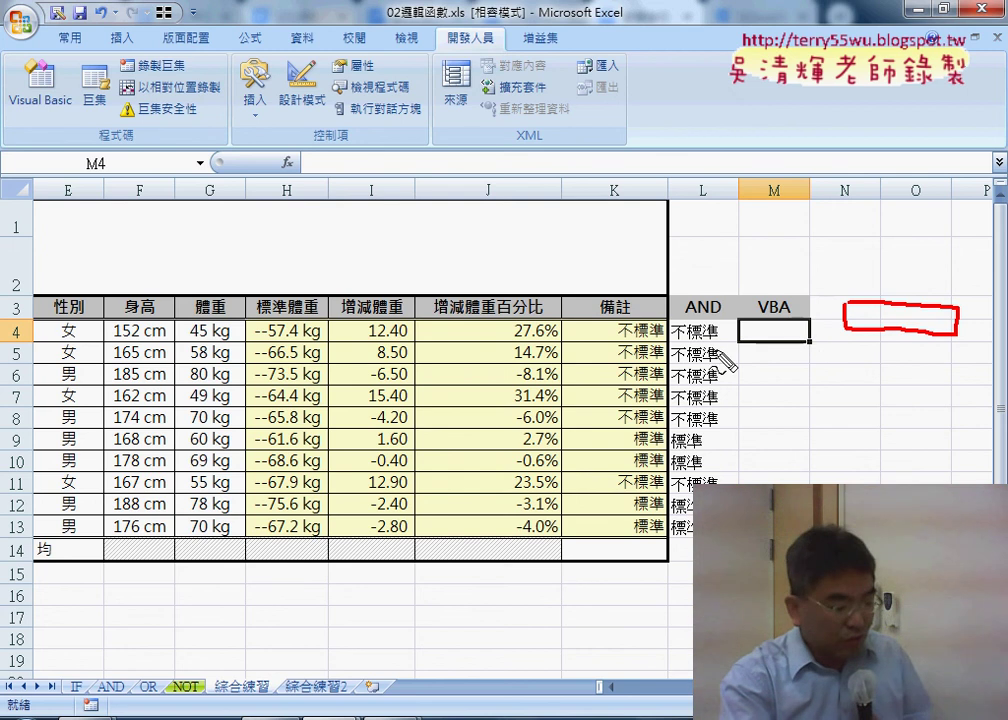
mouse_move(705, 318)
left_mouse_down()
mouse_move(760, 337)
mouse_move(787, 328)
left_mouse_up()
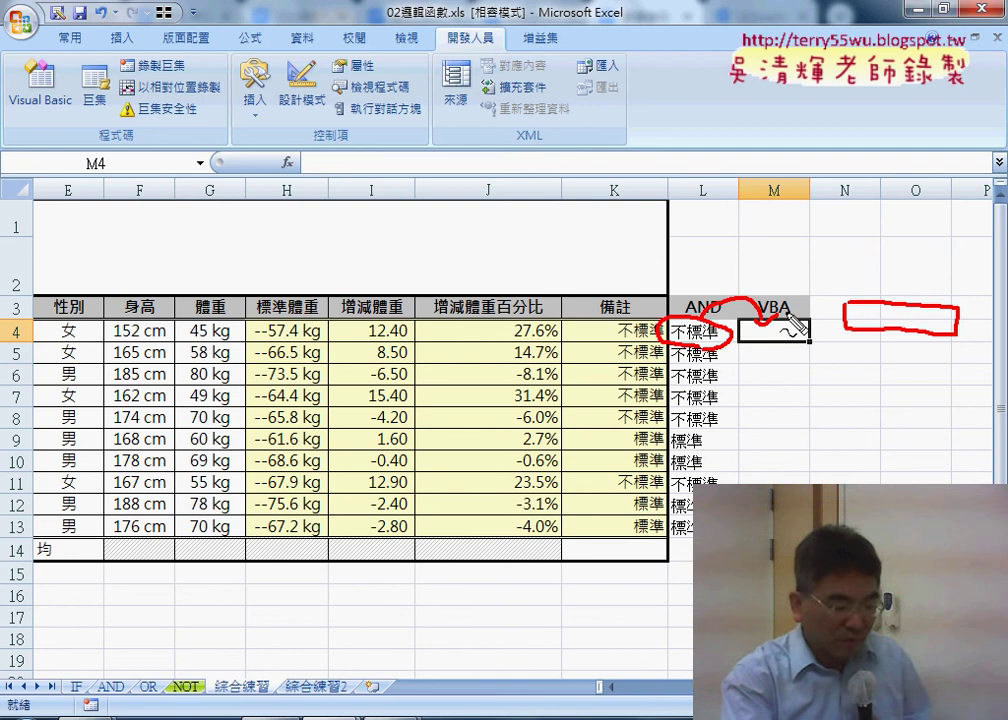
left_click_drag(849, 346, 850, 371)
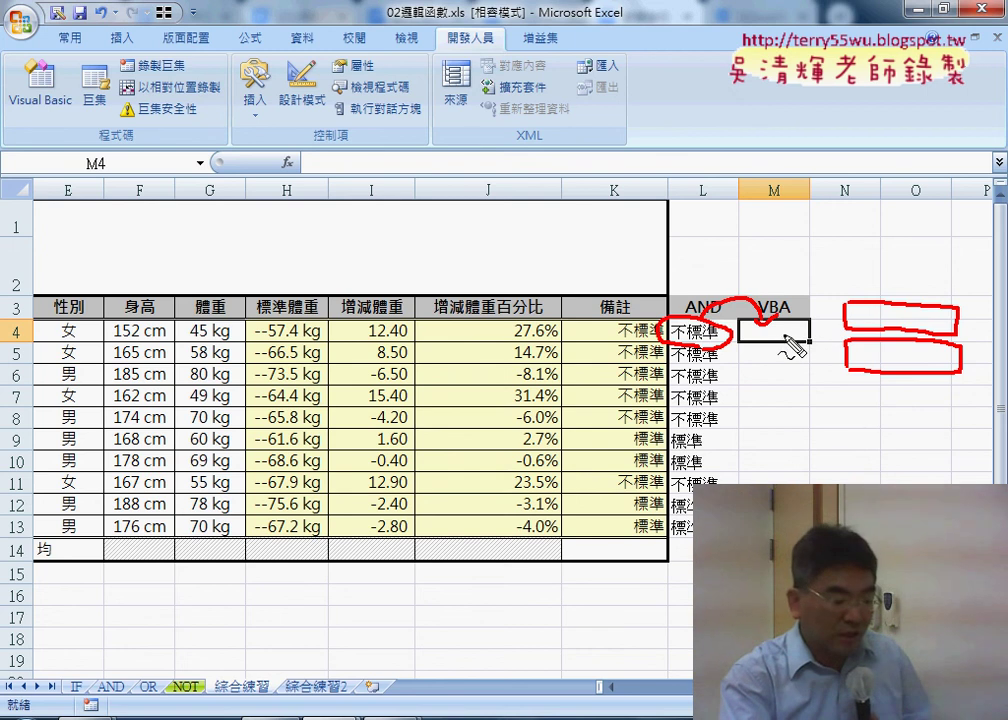
left_click_drag(849, 405, 884, 418)
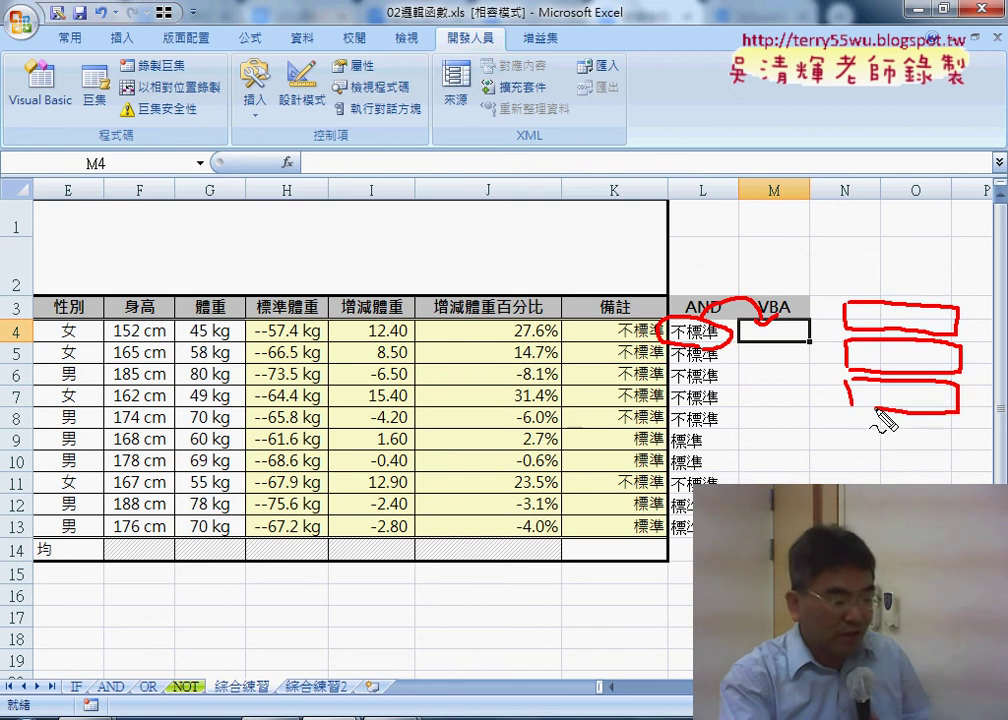
left_click_drag(270, 148, 268, 168)
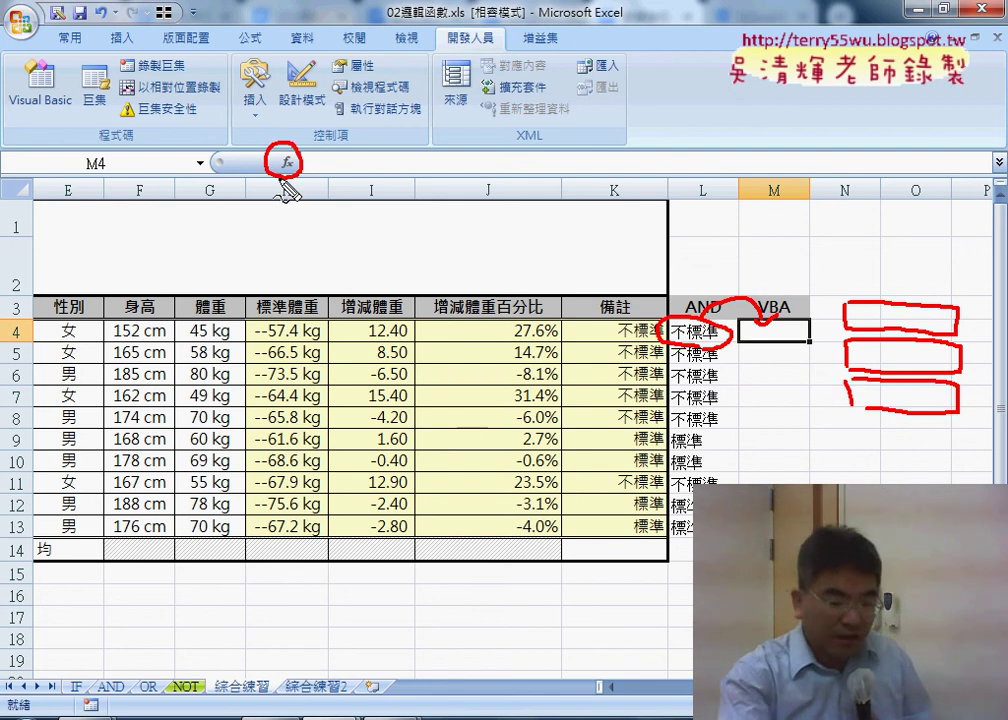